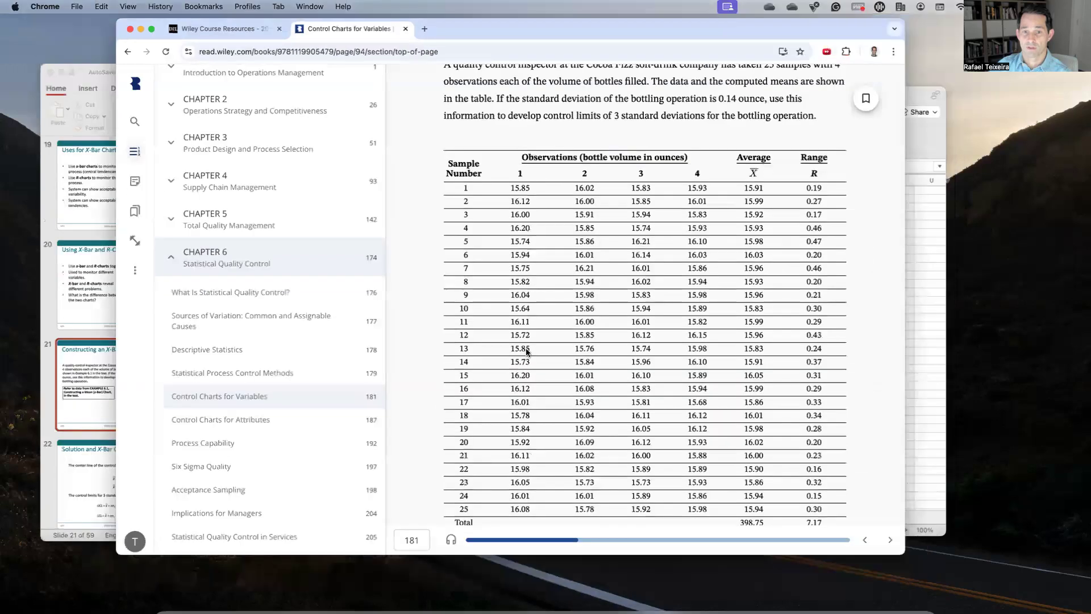
Review the textbook's Example 6.1 sample table and switch to the Excel workbook holding the bottle volume observations
{"action": "key", "text": "ctrl+Up"}
{"action": "left_click", "coordinate": [389, 424]}
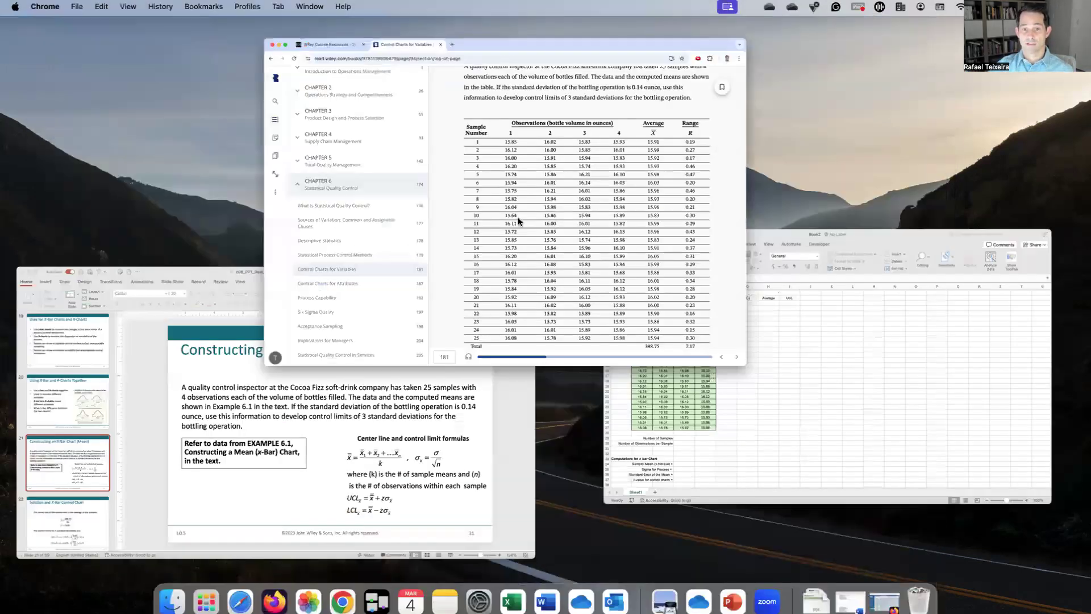
{"action": "left_click", "coordinate": [569, 325]}
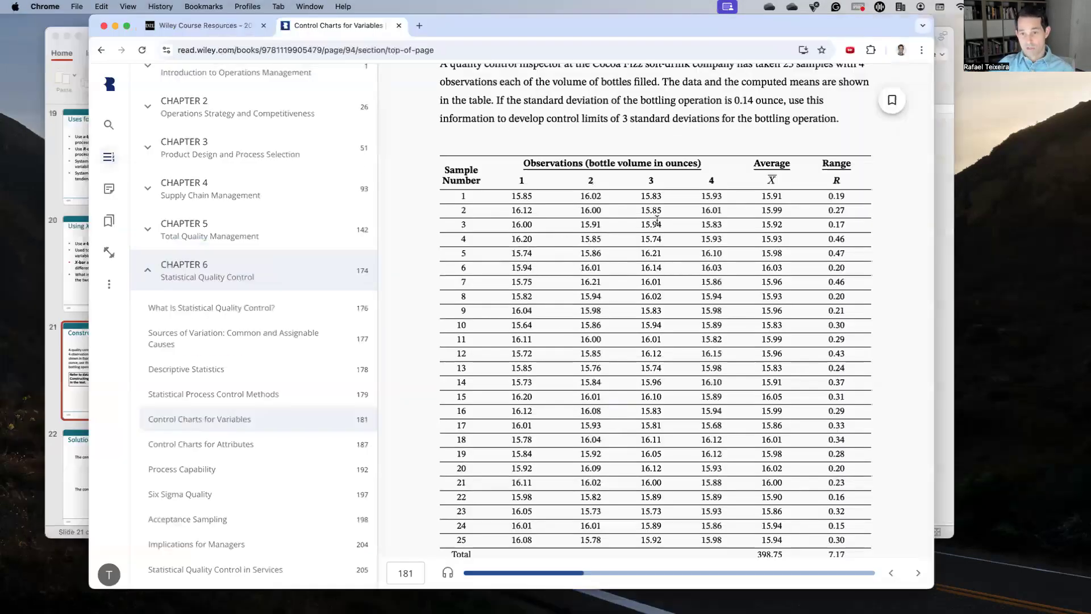
{"action": "key", "text": "ctrl+Up"}
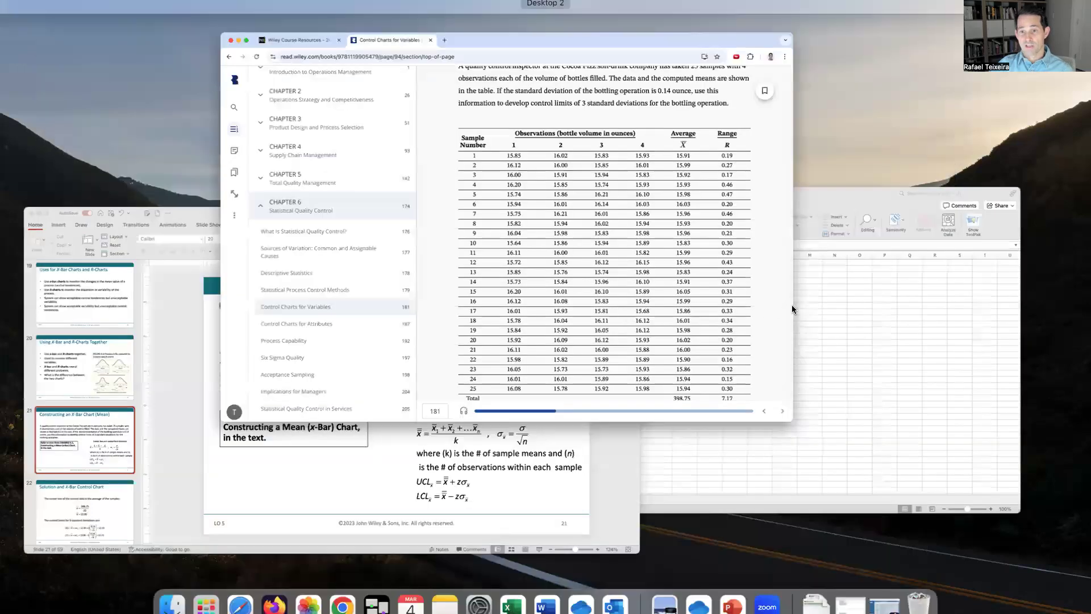
{"action": "left_click", "coordinate": [792, 309]}
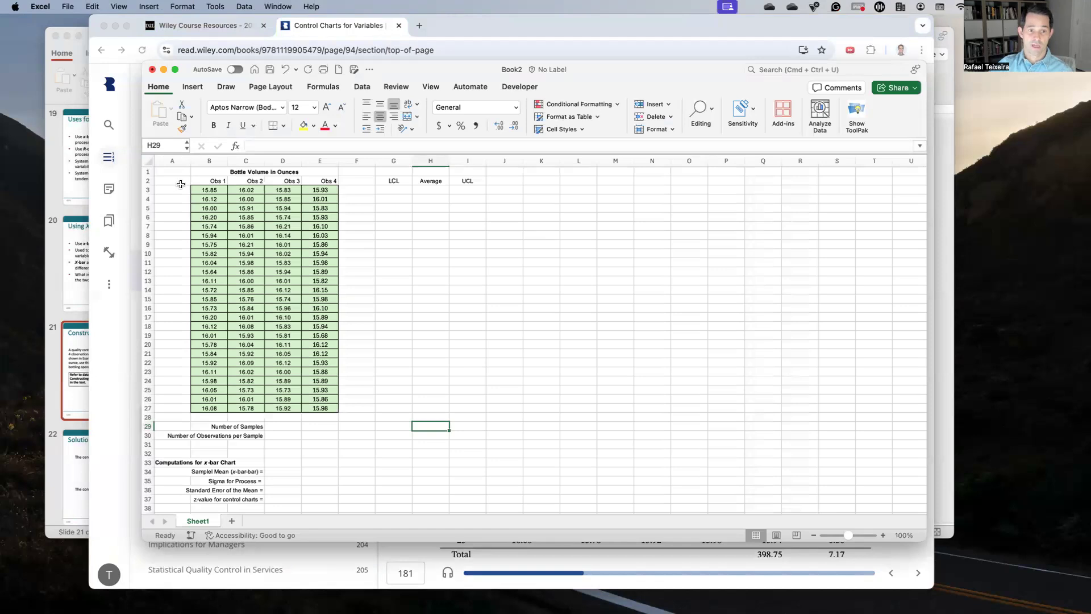
{"action": "left_click", "coordinate": [213, 187]}
{"action": "left_click", "coordinate": [246, 188]}
{"action": "left_click", "coordinate": [278, 188]}
{"action": "left_click", "coordinate": [315, 187]}
Enter the header "Sample number" in cell A2 and widen column A to fit it
{"action": "left_click", "coordinate": [167, 179]}
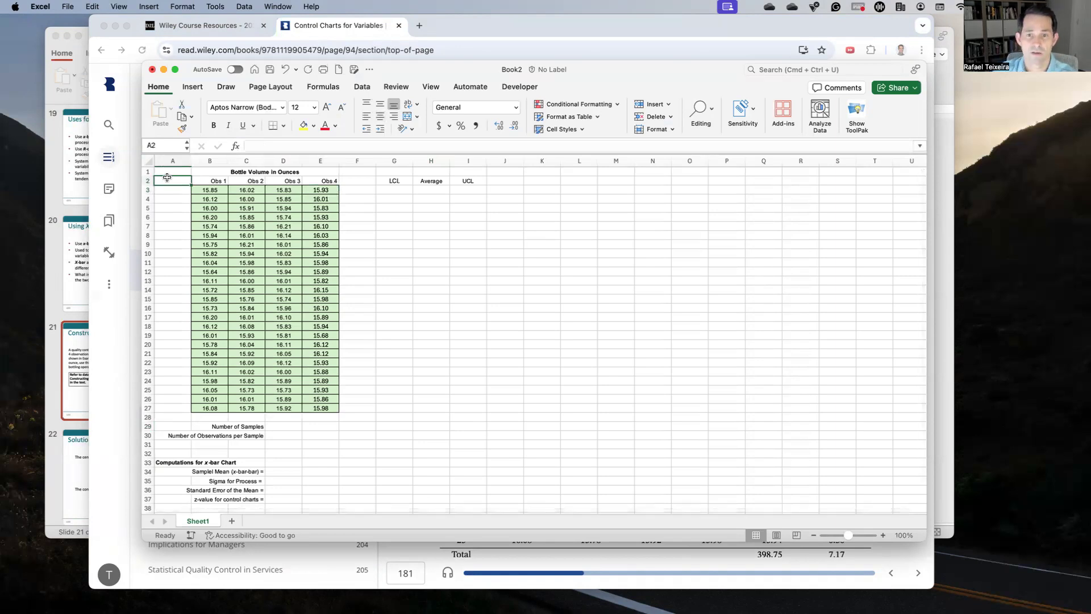
{"action": "key", "text": "ctrl+Up"}
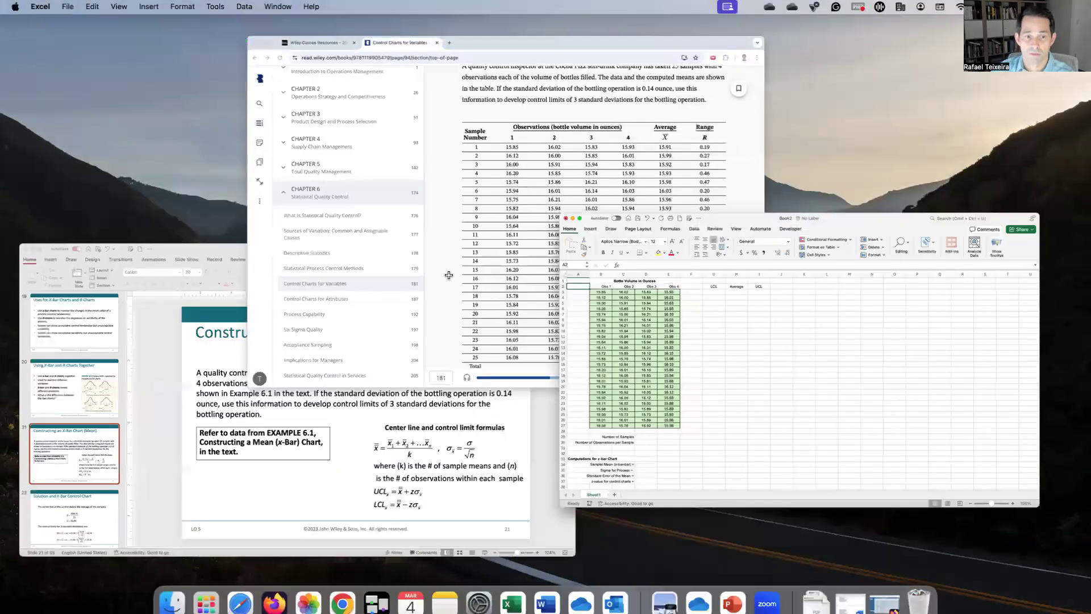
{"action": "key", "text": "Escape"}
{"action": "type", "text": "Sample"}
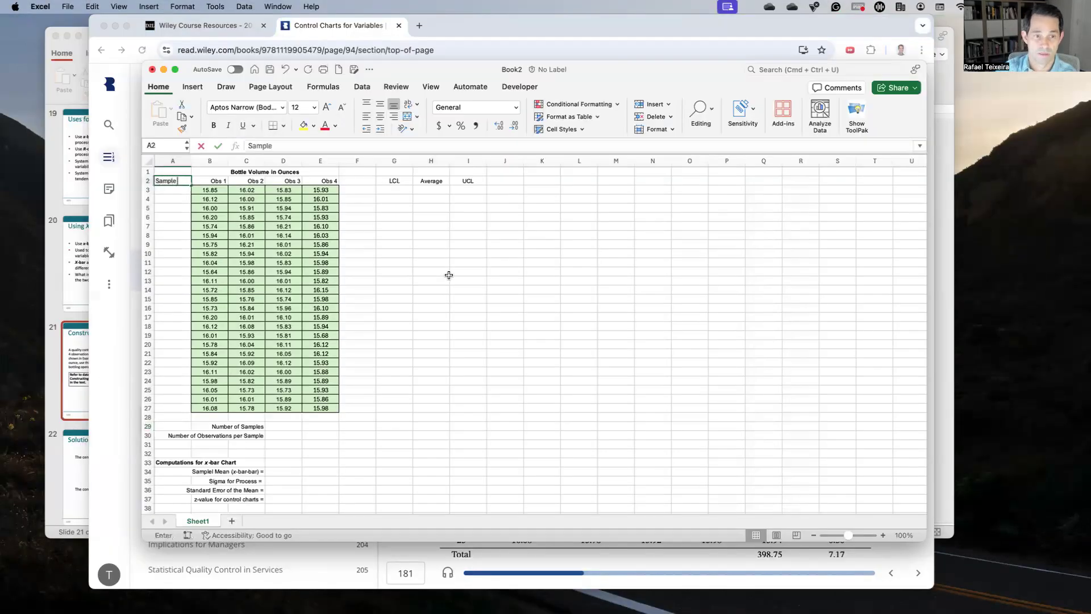
{"action": "type", "text": " number"}
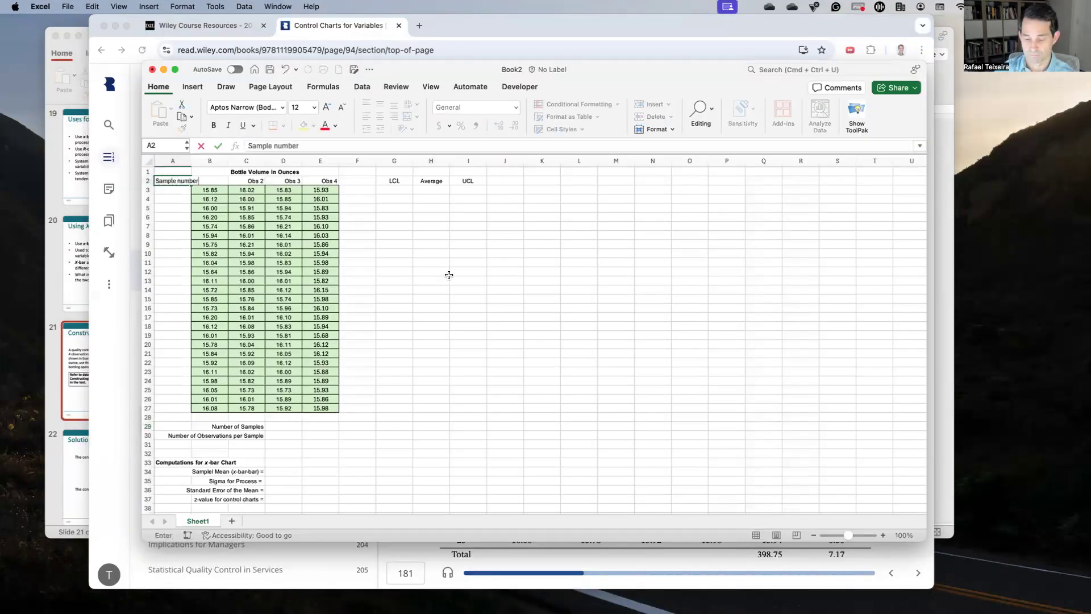
{"action": "key", "text": "Return"}
{"action": "left_click", "coordinate": [184, 180]}
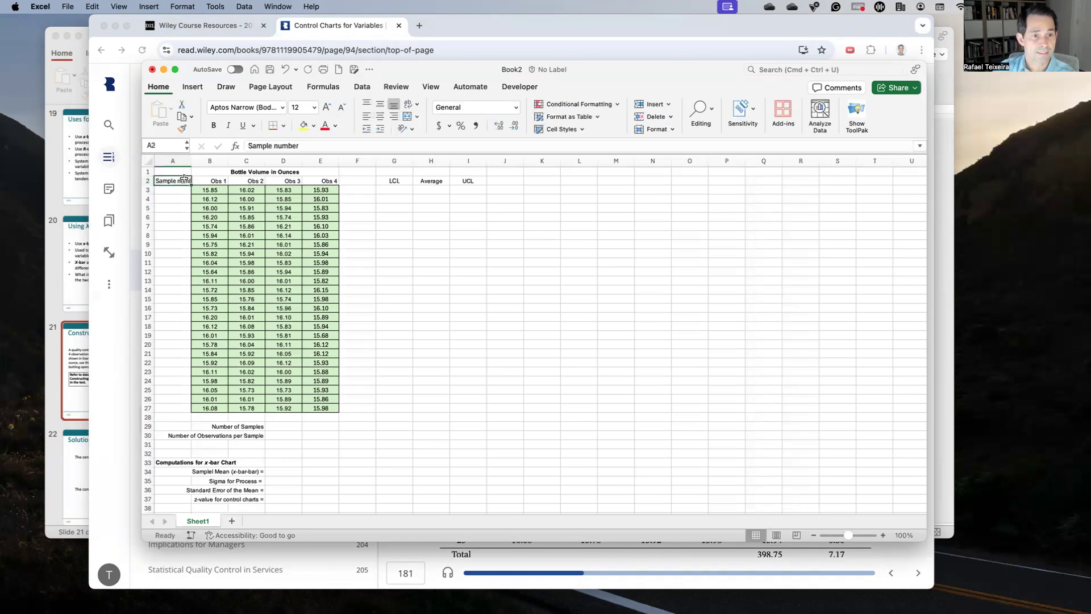
{"action": "left_click_drag", "start_coordinate": [192, 161], "coordinate": [199, 160]}
Number the samples 1 to 25 in A3:A27 by filling the series down, and center the numbers
{"action": "left_click", "coordinate": [181, 191]}
{"action": "type", "text": "1"}
{"action": "key", "text": "Return"}
{"action": "type", "text": "2"}
{"action": "key", "text": "Return"}
{"action": "type", "text": "3"}
{"action": "key", "text": "Return"}
{"action": "left_click_drag", "start_coordinate": [181, 191], "coordinate": [182, 208]}
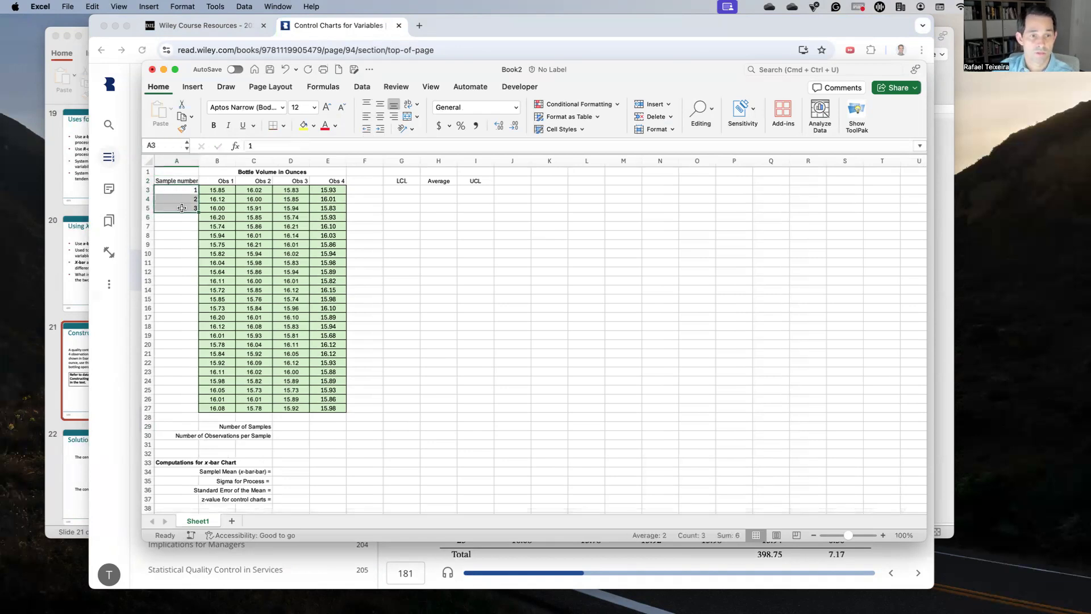
{"action": "double_click", "coordinate": [197, 211]}
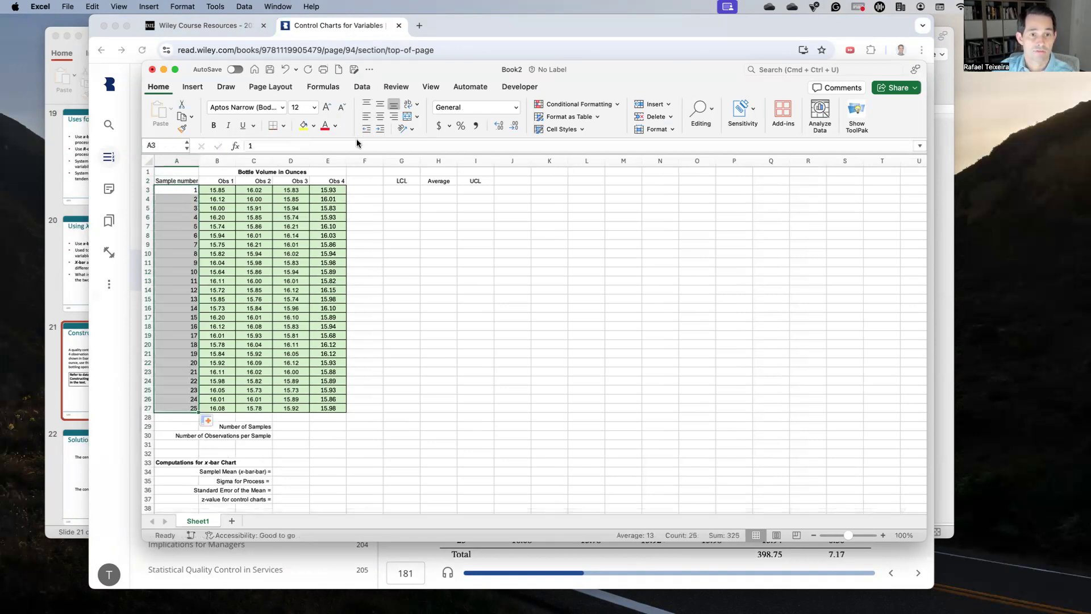
{"action": "left_click", "coordinate": [380, 117]}
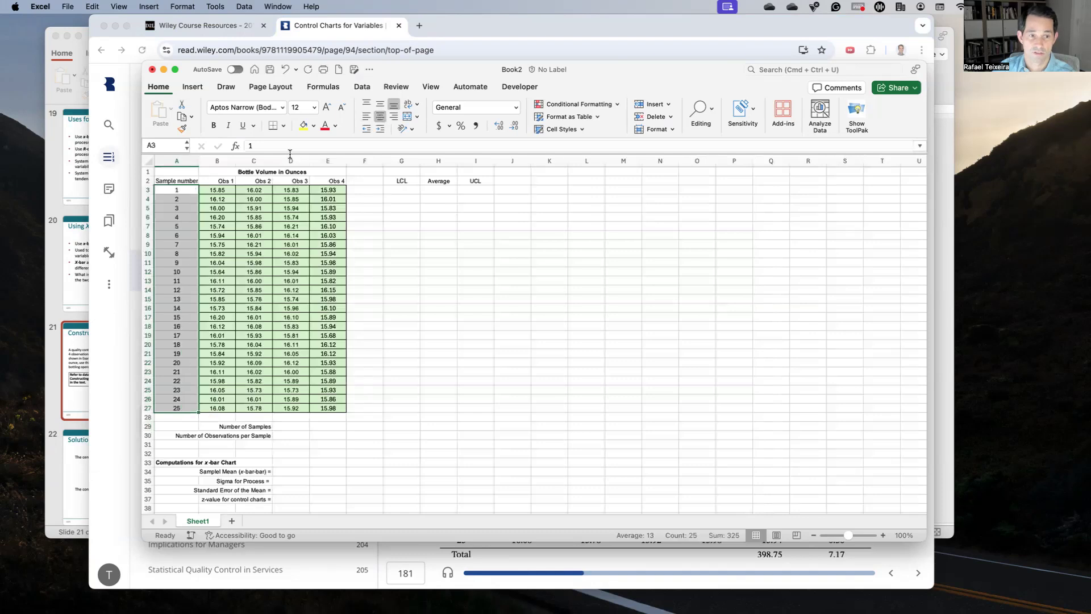
Calculate the first sample's average in H3 with the formula =average(B3:E3)
{"action": "left_click", "coordinate": [213, 192]}
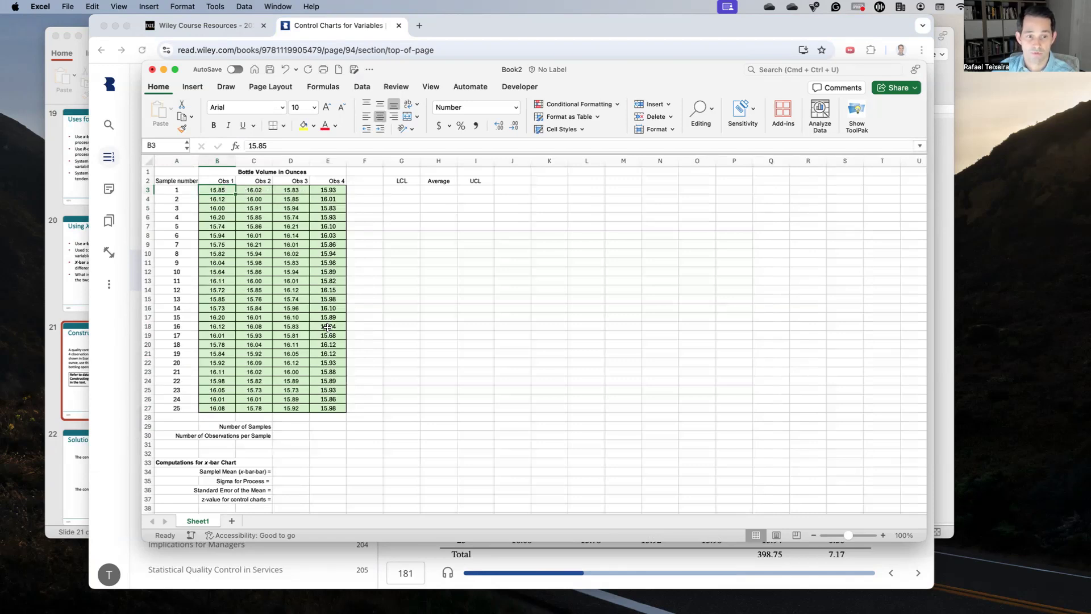
{"action": "left_click", "coordinate": [436, 191]}
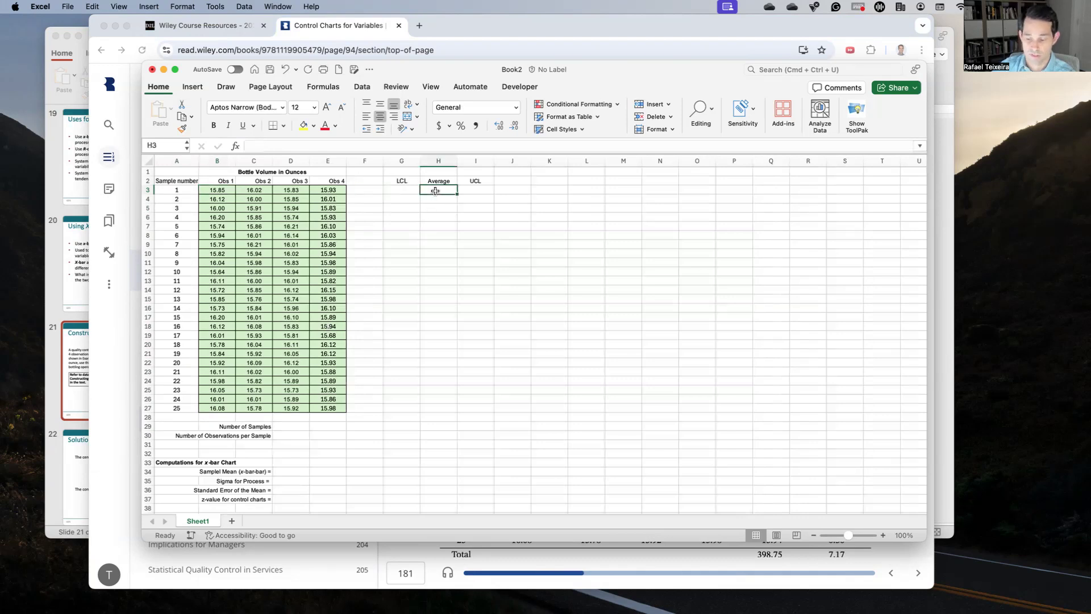
{"action": "type", "text": "="}
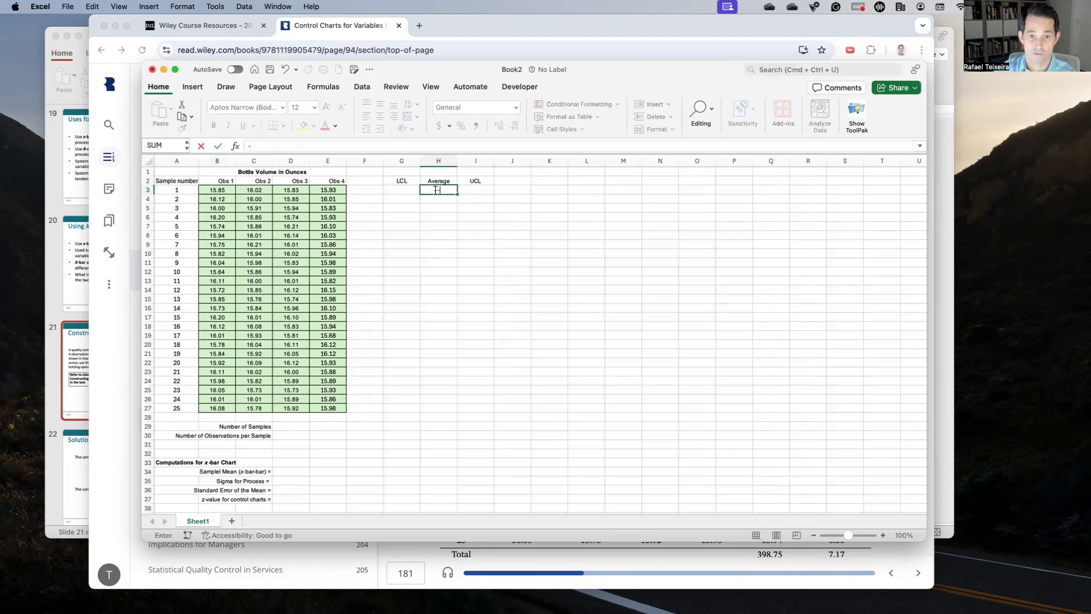
{"action": "key", "text": "BackSpace"}
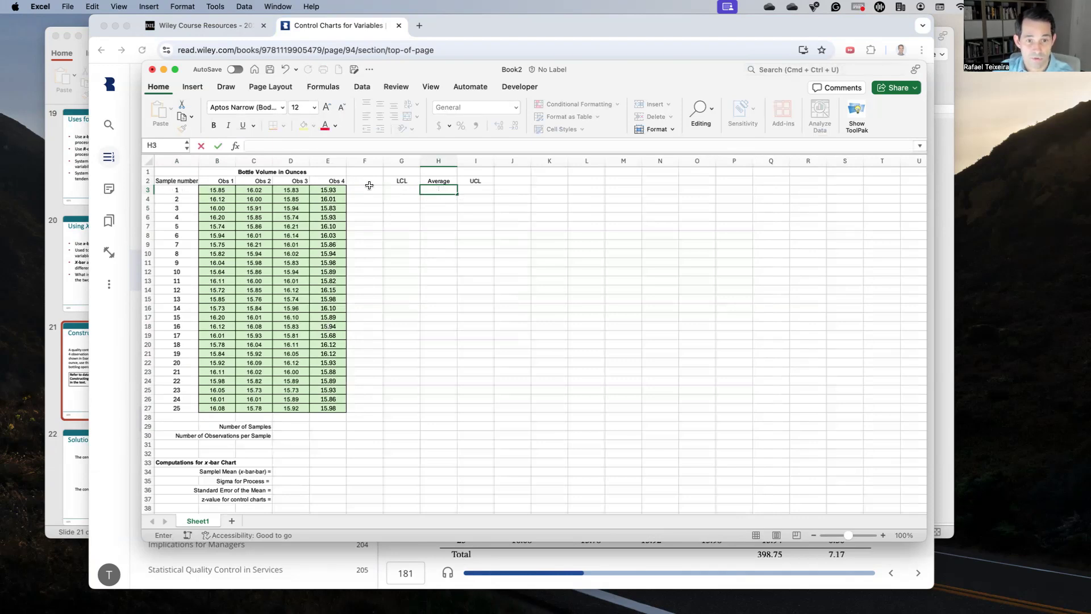
{"action": "type", "text": "=AVERAGE("}
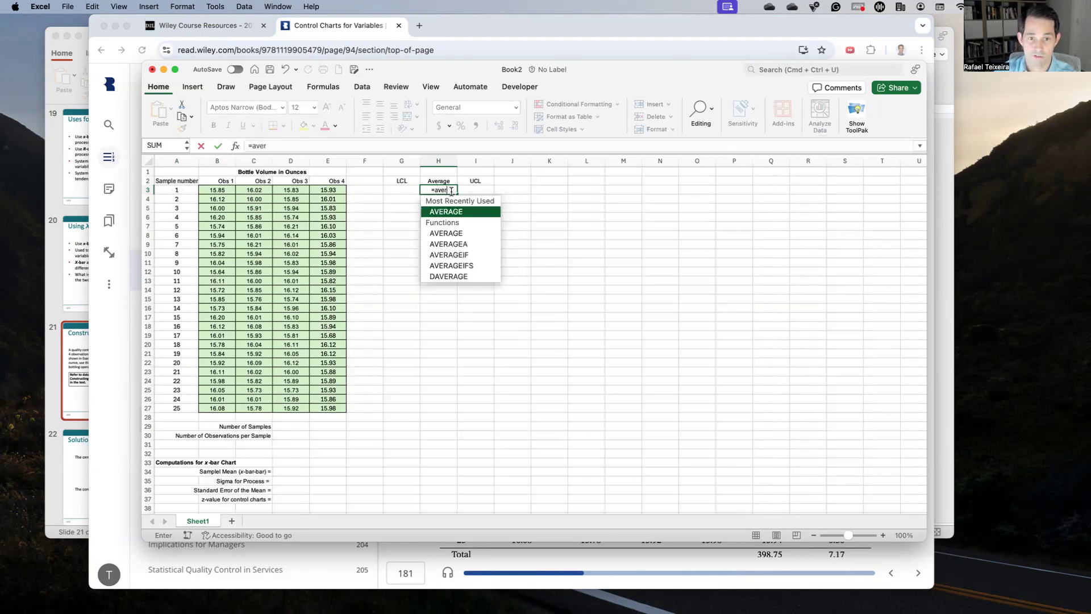
{"action": "key", "text": "BackSpace"}
{"action": "key", "text": "BackSpace"}
{"action": "key", "text": "BackSpace"}
{"action": "key", "text": "BackSpace"}
{"action": "key", "text": "BackSpace"}
{"action": "key", "text": "BackSpace"}
{"action": "key", "text": "BackSpace"}
{"action": "key", "text": "BackSpace"}
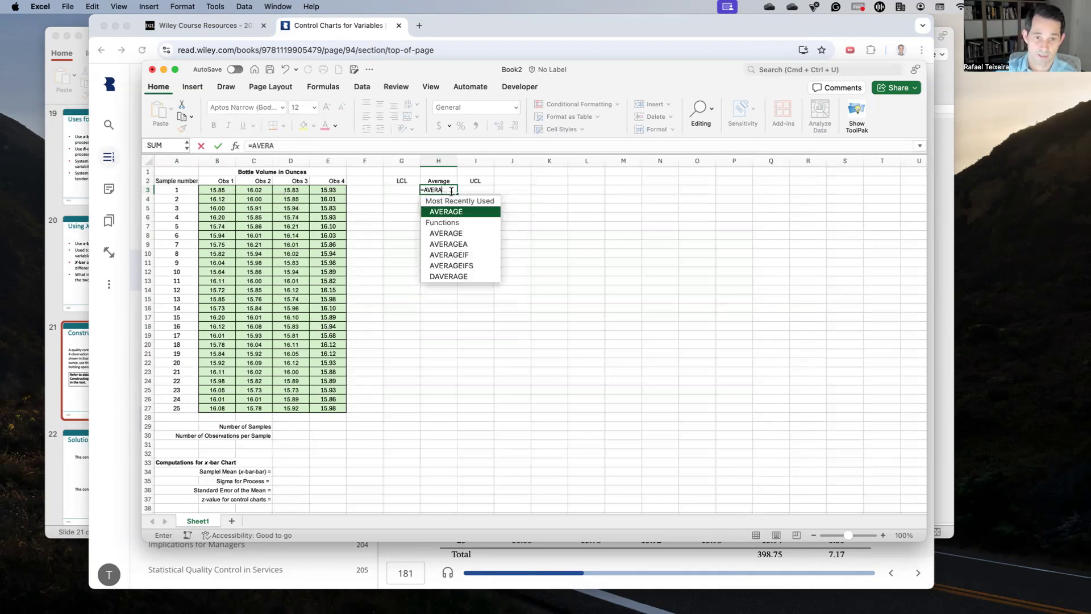
{"action": "type", "text": "average"}
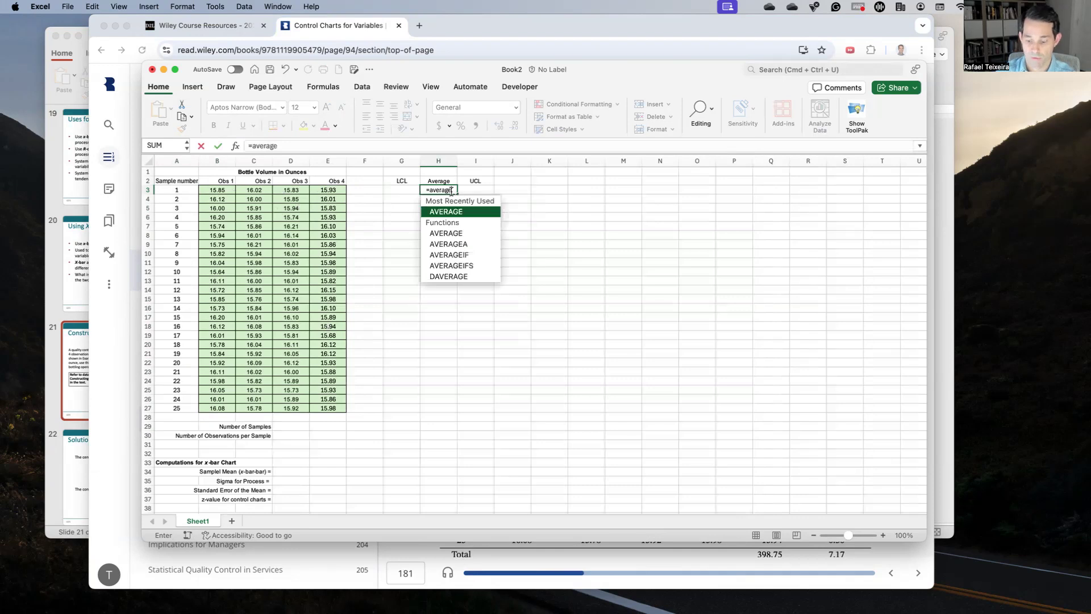
{"action": "type", "text": "("}
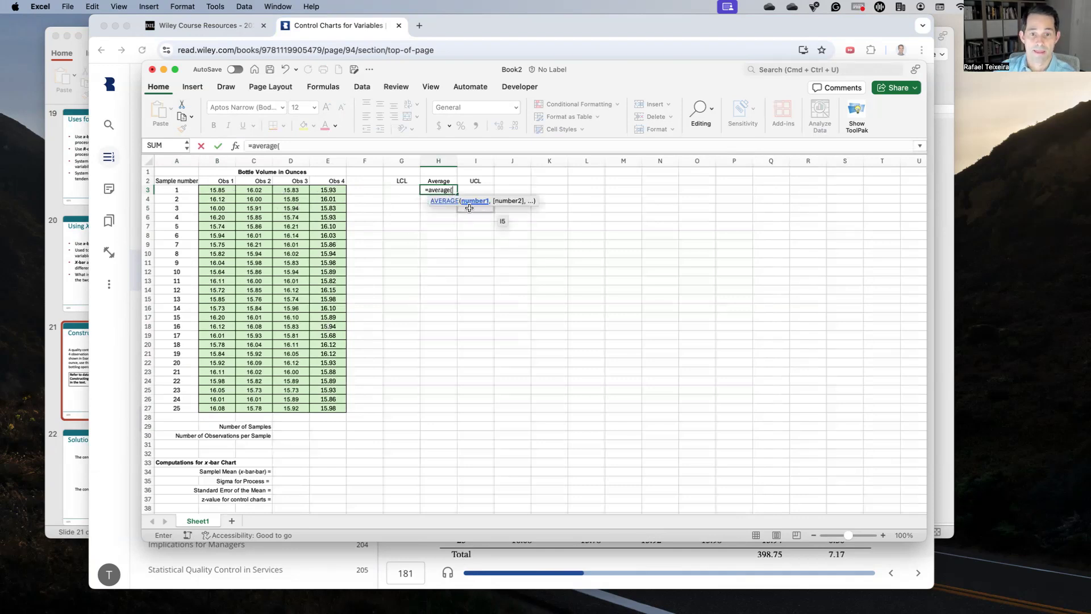
{"action": "left_click_drag", "start_coordinate": [221, 191], "coordinate": [321, 189]}
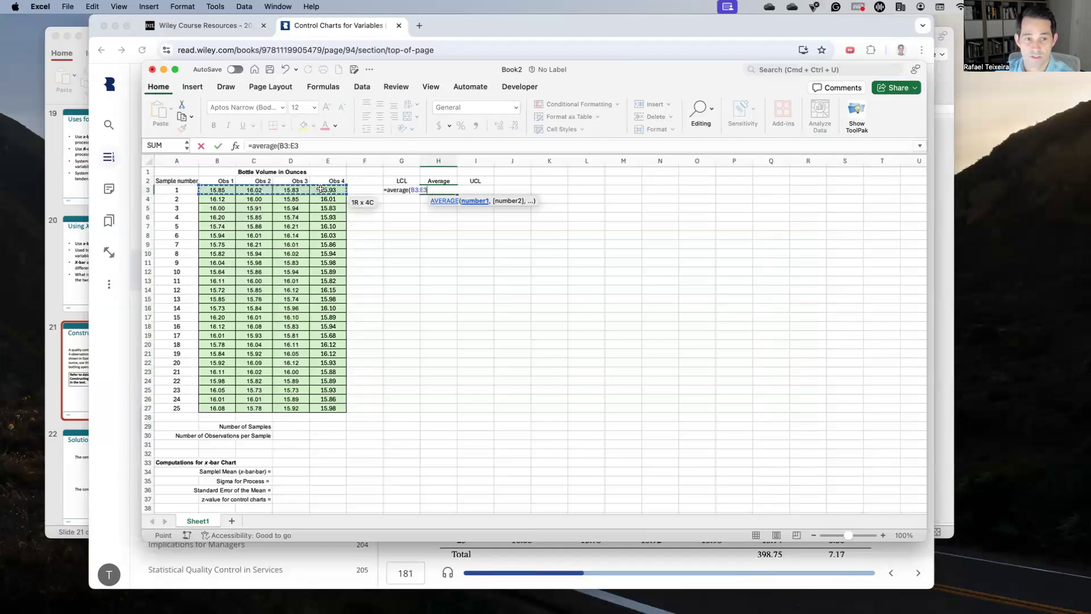
{"action": "type", "text": ")"}
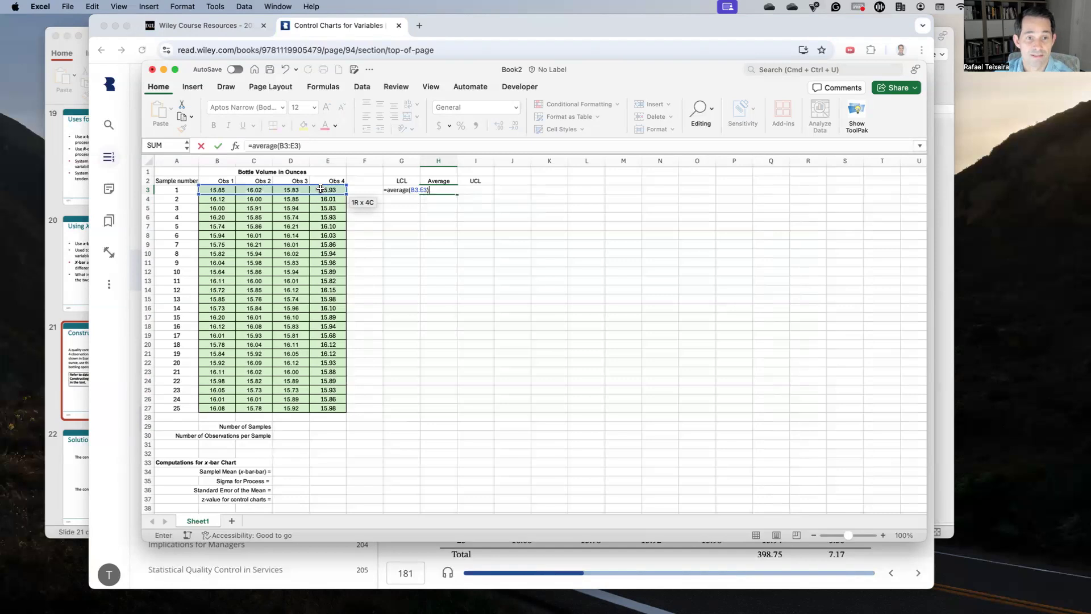
{"action": "key", "text": "Return"}
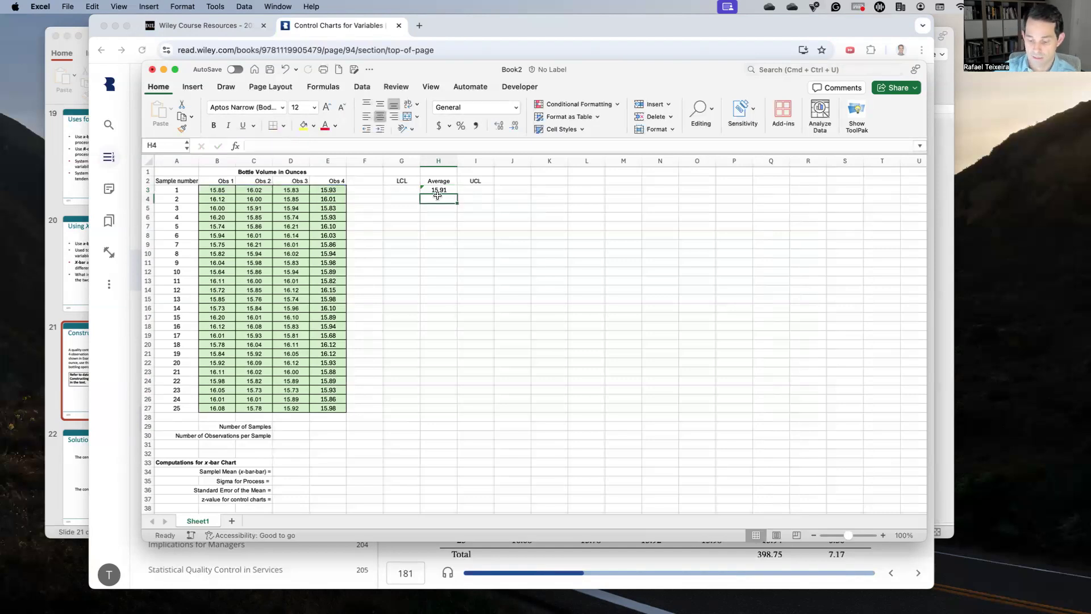
Calculate the second sample's average in H4 from its four observations in B4:E4
{"action": "type", "text": "="}
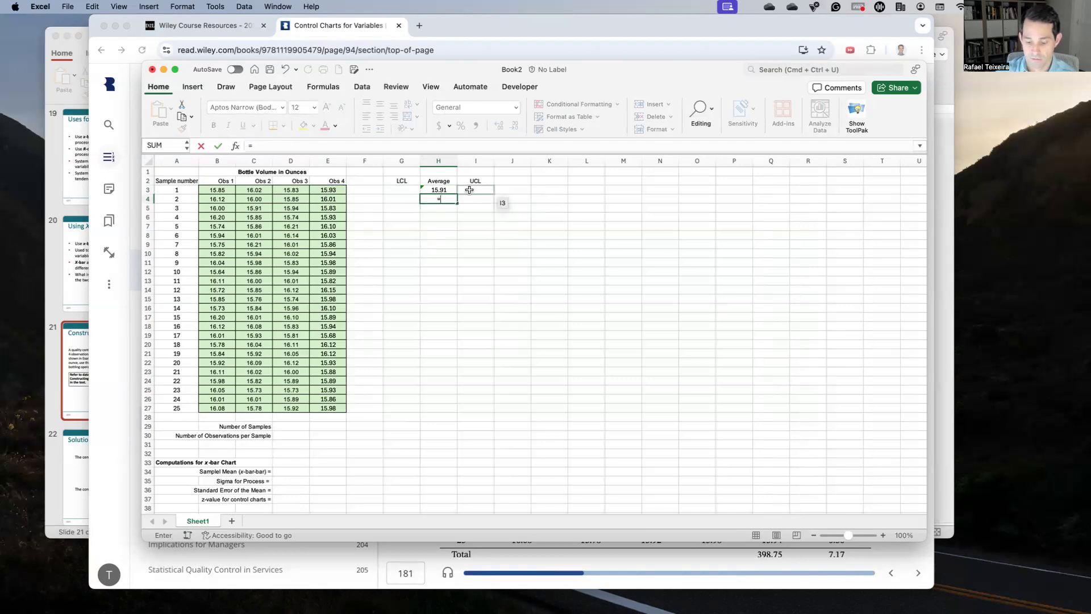
{"action": "type", "text": "average("}
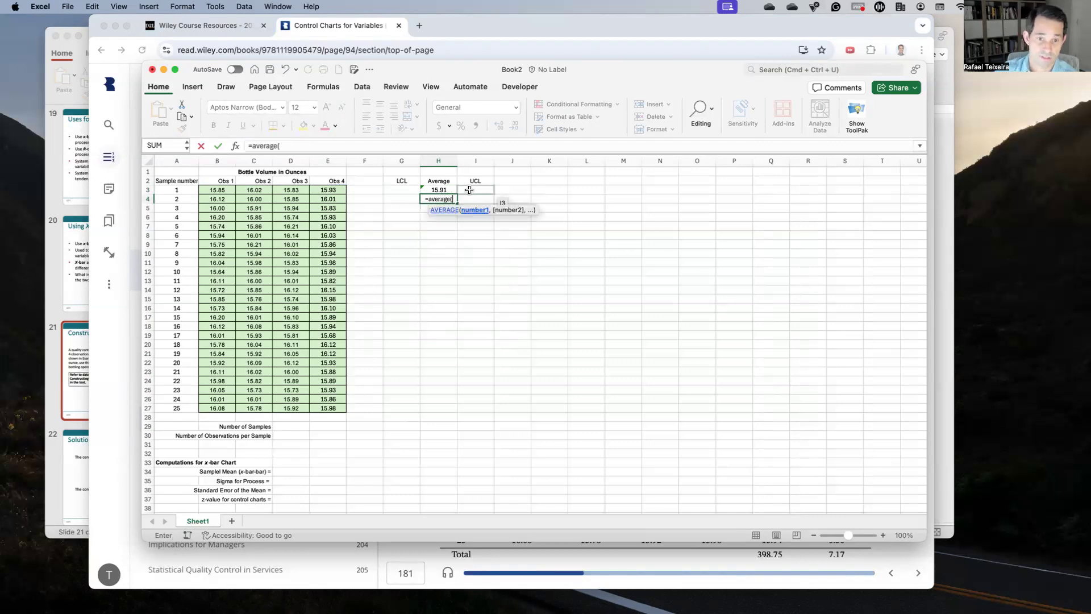
{"action": "left_click_drag", "start_coordinate": [226, 196], "coordinate": [329, 197]}
{"action": "key", "text": "Return"}
Copy the average formula from H4 down to H27 and check the range referenced in the last row
{"action": "left_click", "coordinate": [449, 201]}
{"action": "left_click_drag", "start_coordinate": [455, 201], "coordinate": [441, 409]}
{"action": "left_click", "coordinate": [440, 408]}
{"action": "double_click", "coordinate": [435, 408]}
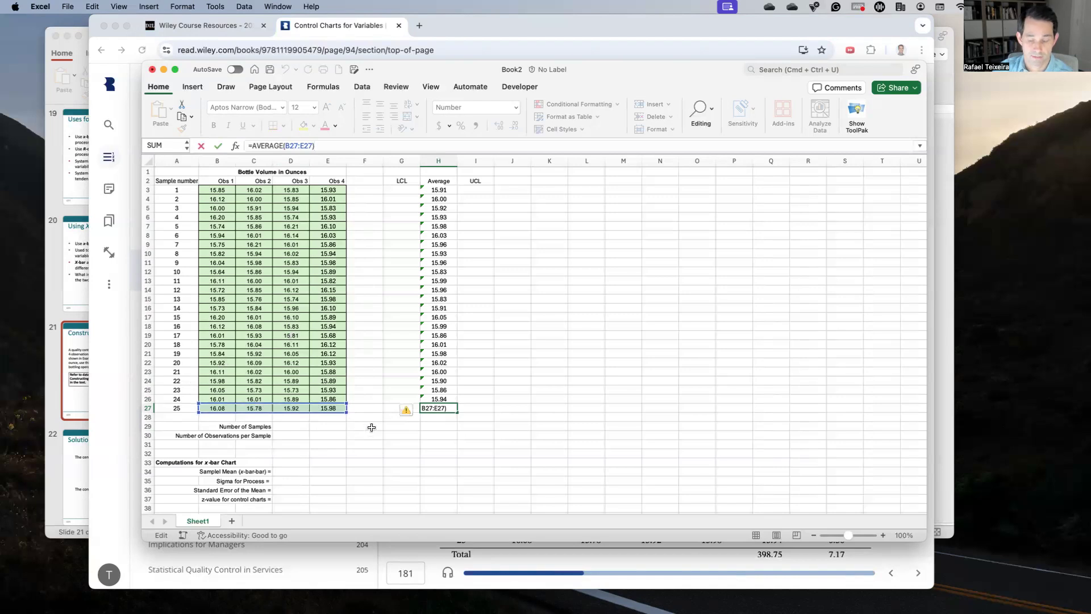
{"action": "key", "text": "Return"}
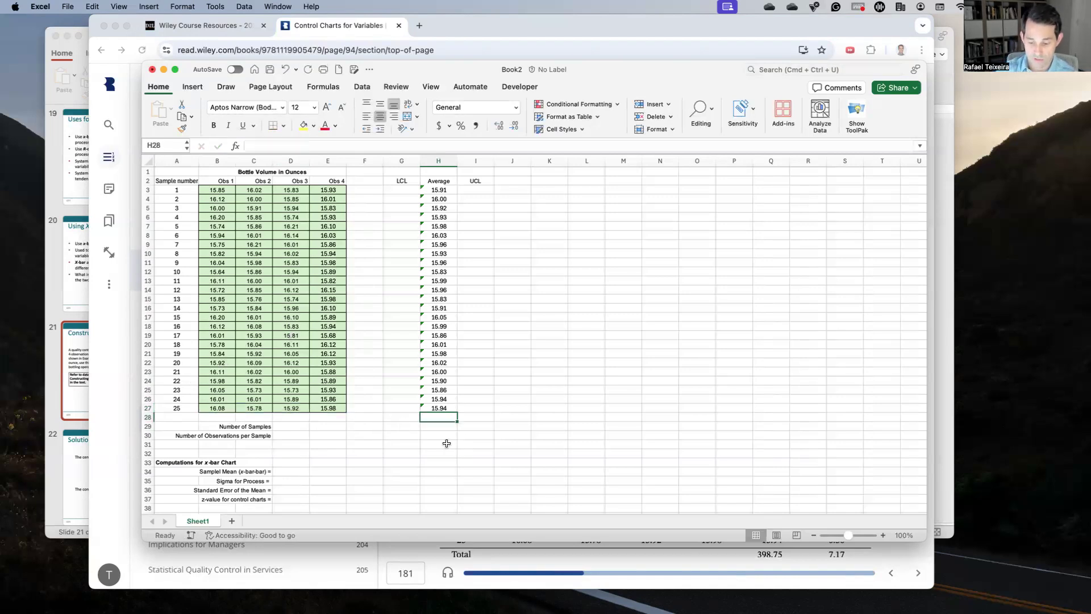
Calculate the overall mean of the sample averages in H28 with =average(H3:H27)
{"action": "type", "text": "=average"}
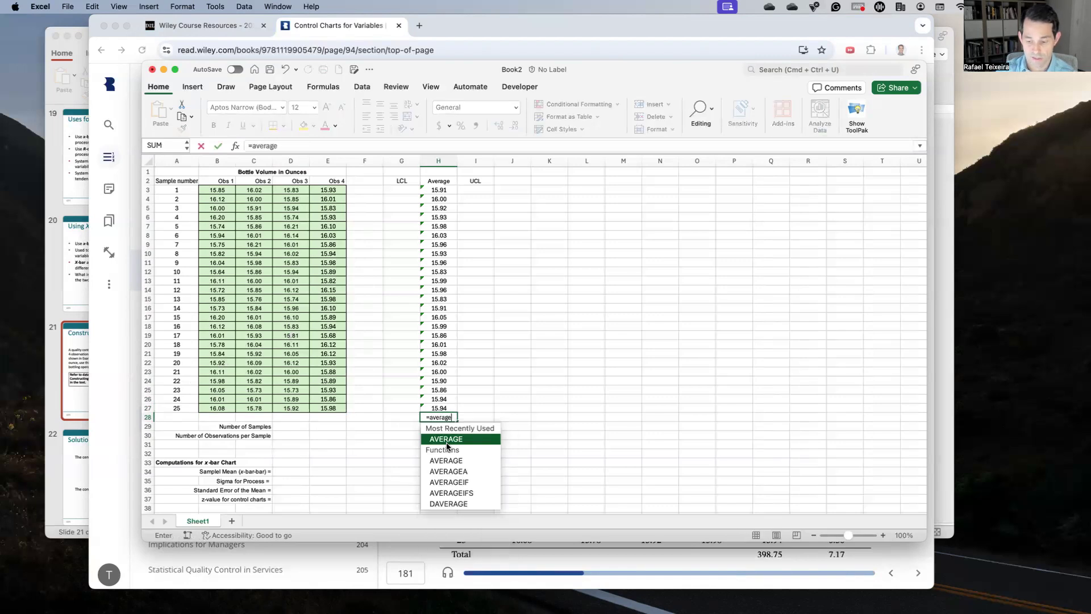
{"action": "type", "text": "("}
{"action": "left_click", "coordinate": [449, 408]}
{"action": "left_click_drag", "start_coordinate": [449, 408], "coordinate": [456, 192]}
{"action": "type", "text": ")"}
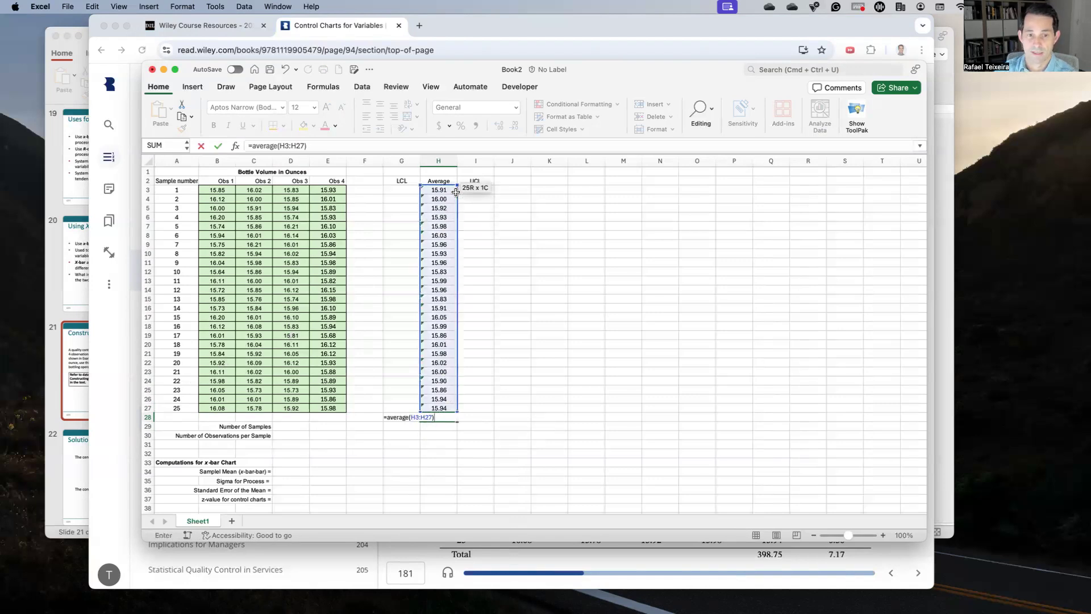
{"action": "key", "text": "Return"}
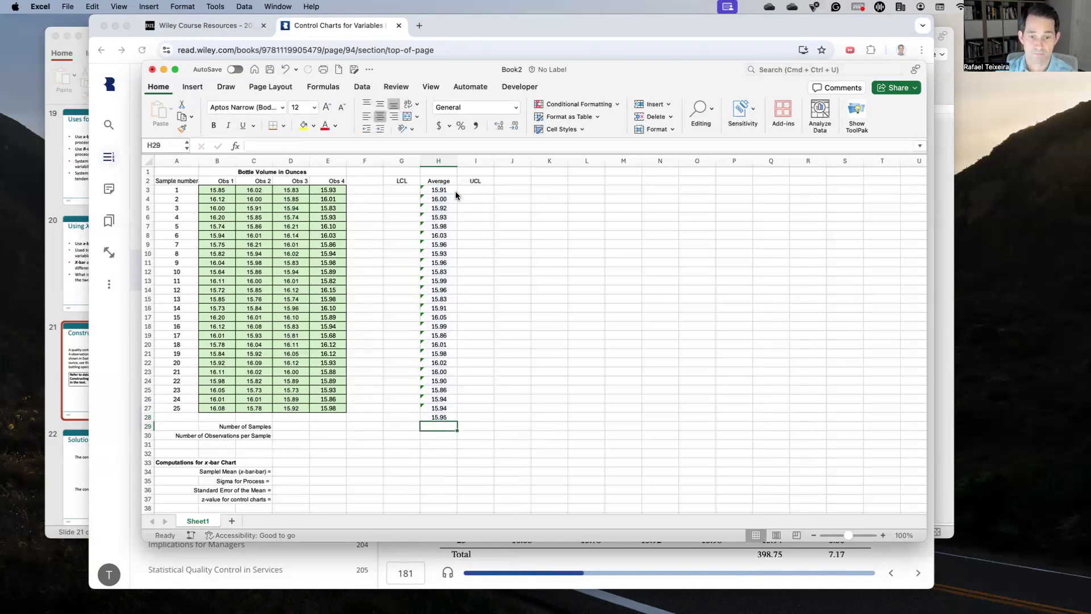
Label the overall mean by entering "x-bar-bar" in H29, directly below it
{"action": "key", "text": "Up"}
{"action": "key", "text": "Down"}
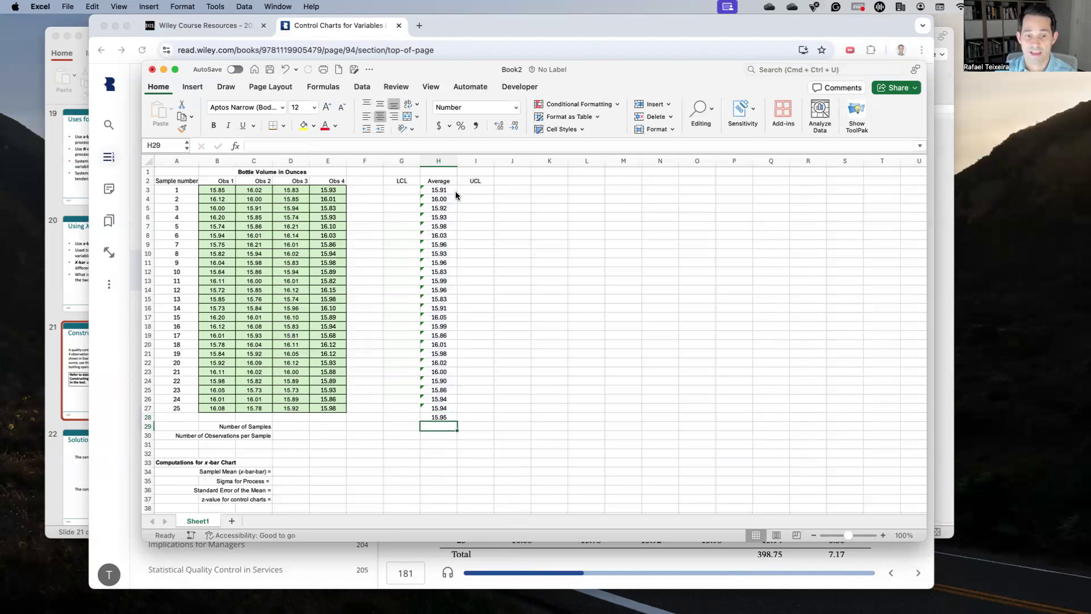
{"action": "type", "text": "x-bar-bar"}
{"action": "left_click", "coordinate": [514, 218]}
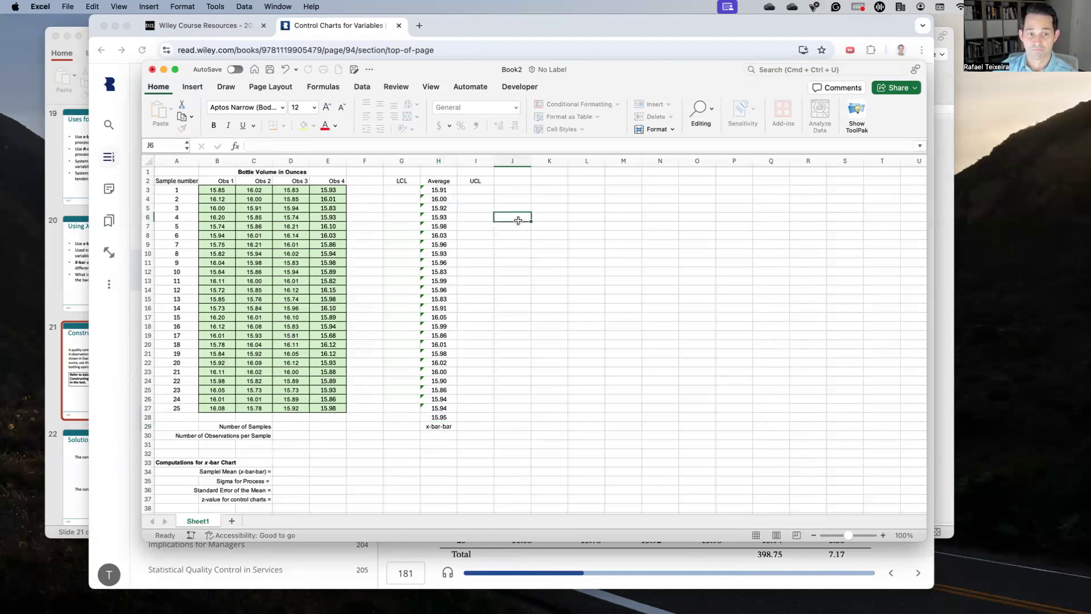
Consult the center line and control limit formulas on the PowerPoint slide, and return to the Excel workbook
{"action": "left_click", "coordinate": [338, 410]}
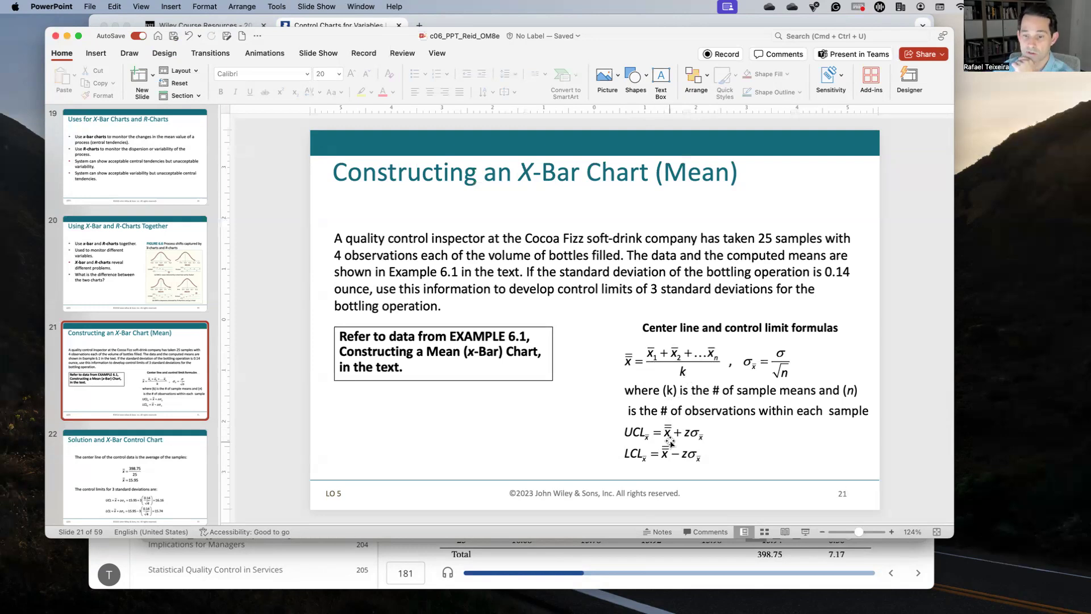
{"action": "key", "text": "ctrl+Up"}
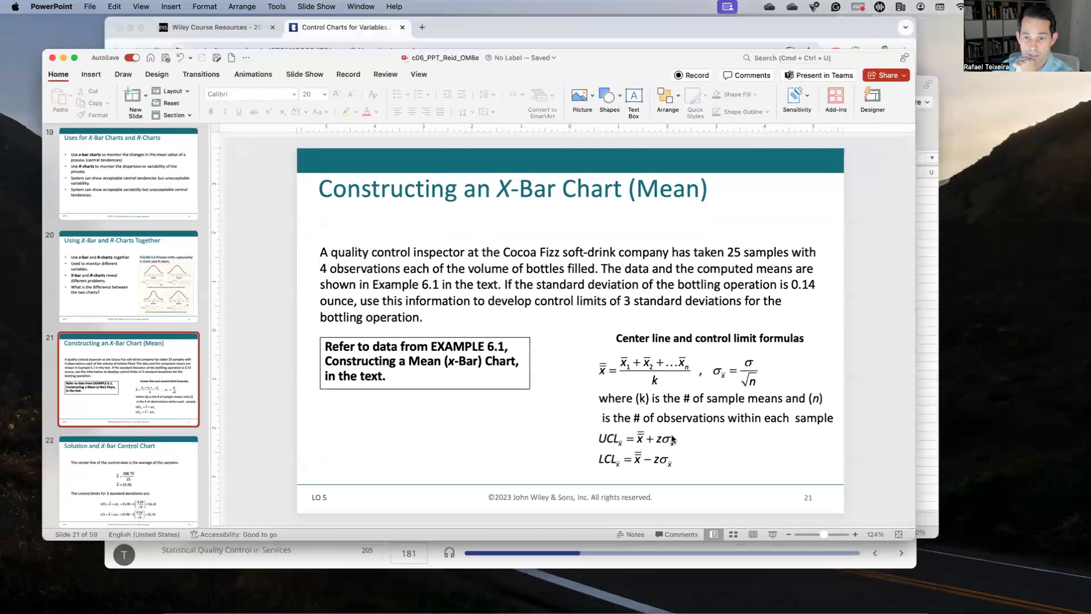
{"action": "left_click", "coordinate": [795, 388]}
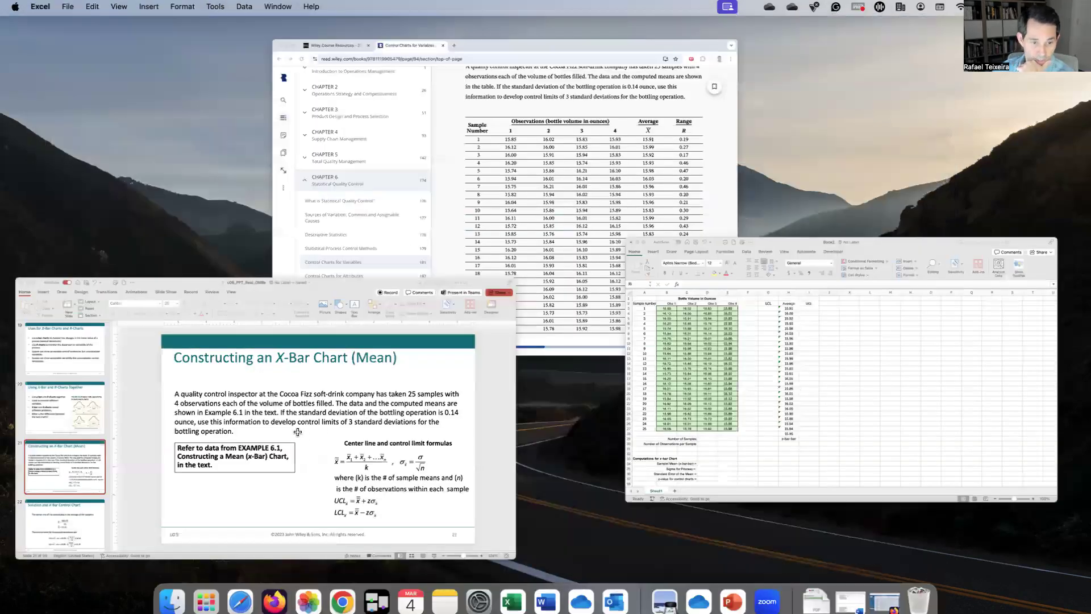
Enter 25 as the number of samples in D29 and 4 as the number of observations per sample in D30
{"action": "left_click", "coordinate": [292, 428]}
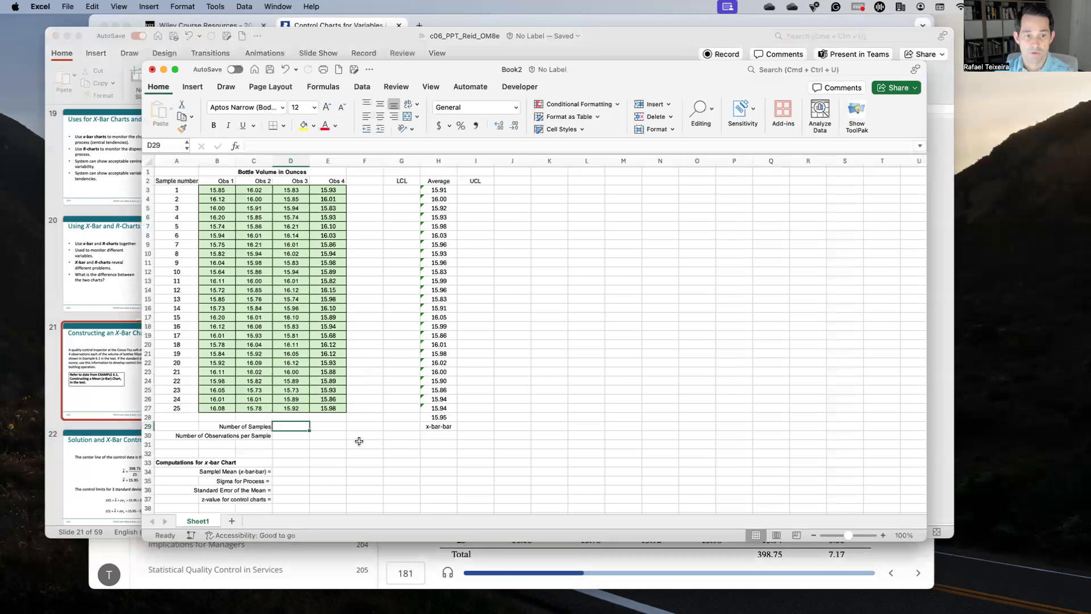
{"action": "type", "text": "25"}
{"action": "key", "text": "Return"}
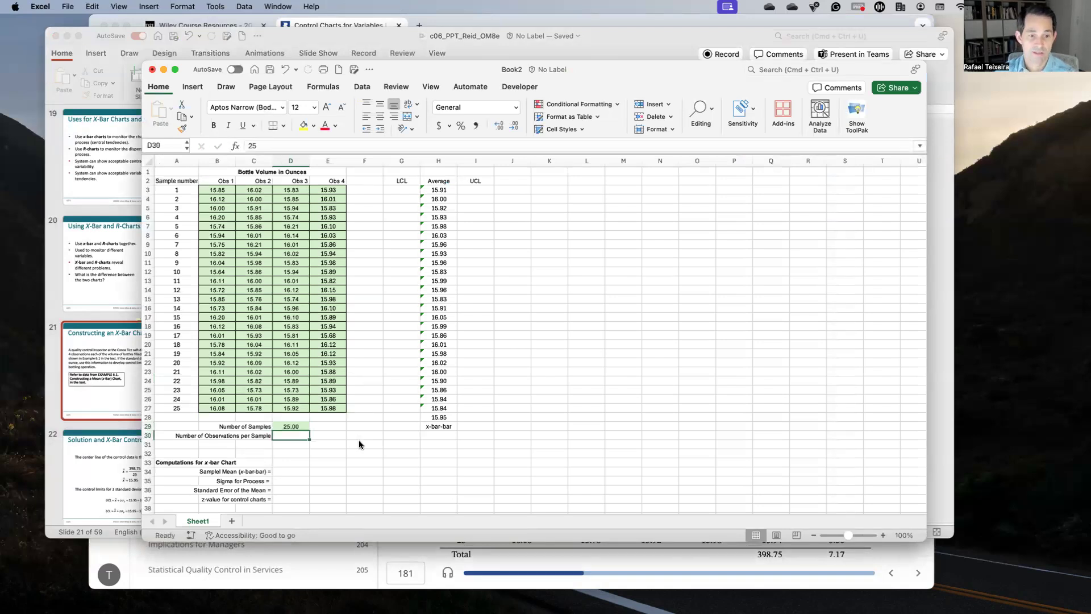
{"action": "type", "text": "4"}
{"action": "key", "text": "Return"}
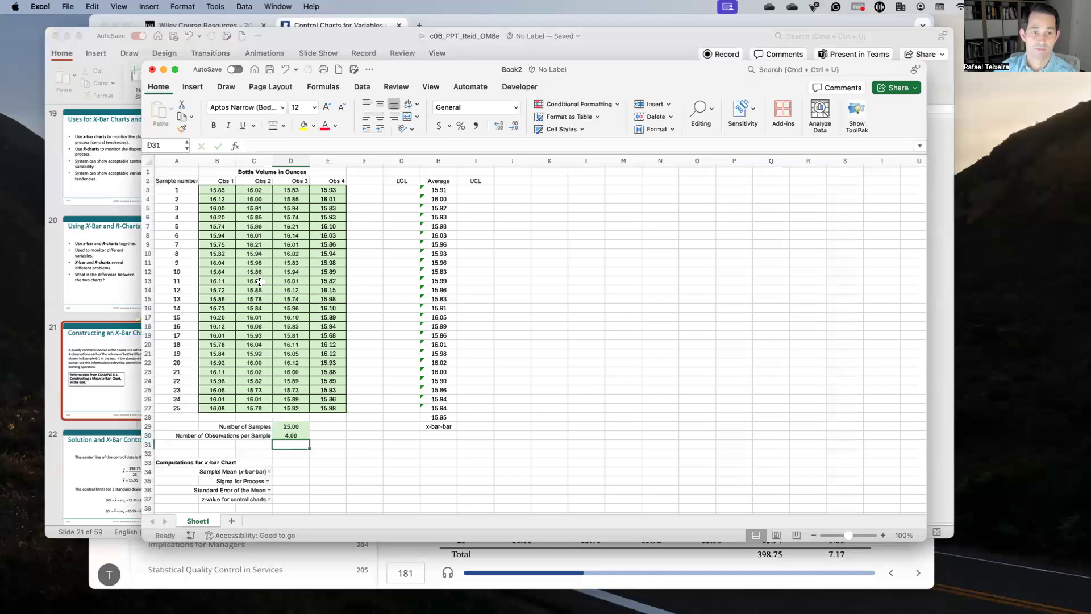
Fill the sample mean (x-bar-bar) in D34 by linking it to the overall mean with =H28
{"action": "scroll", "coordinate": [318, 414], "scroll_direction": "down", "scroll_amount": 2}
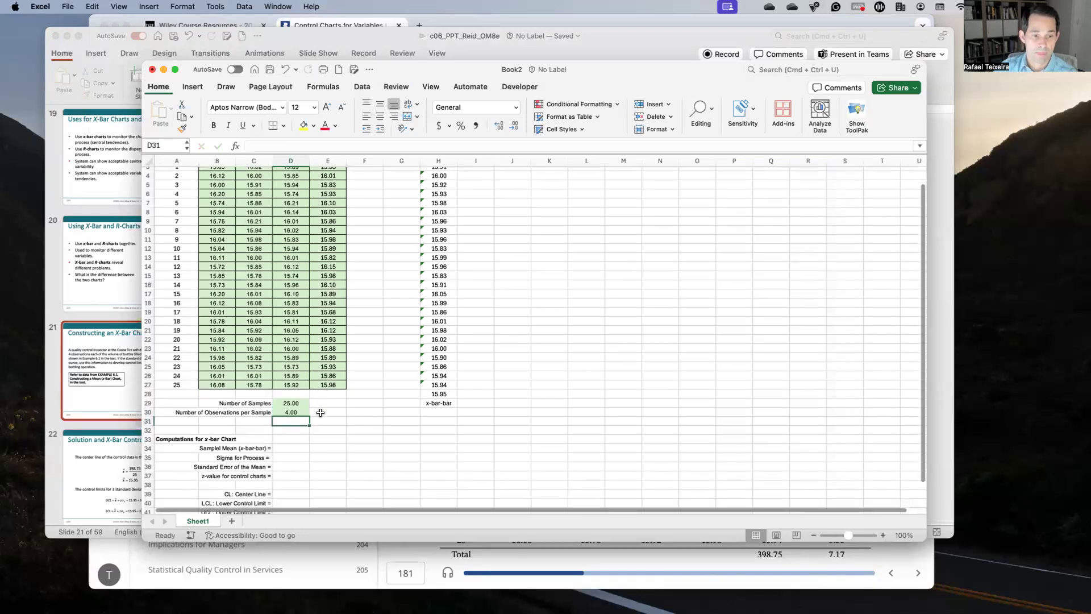
{"action": "scroll", "coordinate": [312, 453], "scroll_direction": "down", "scroll_amount": 2}
{"action": "left_click", "coordinate": [301, 427]}
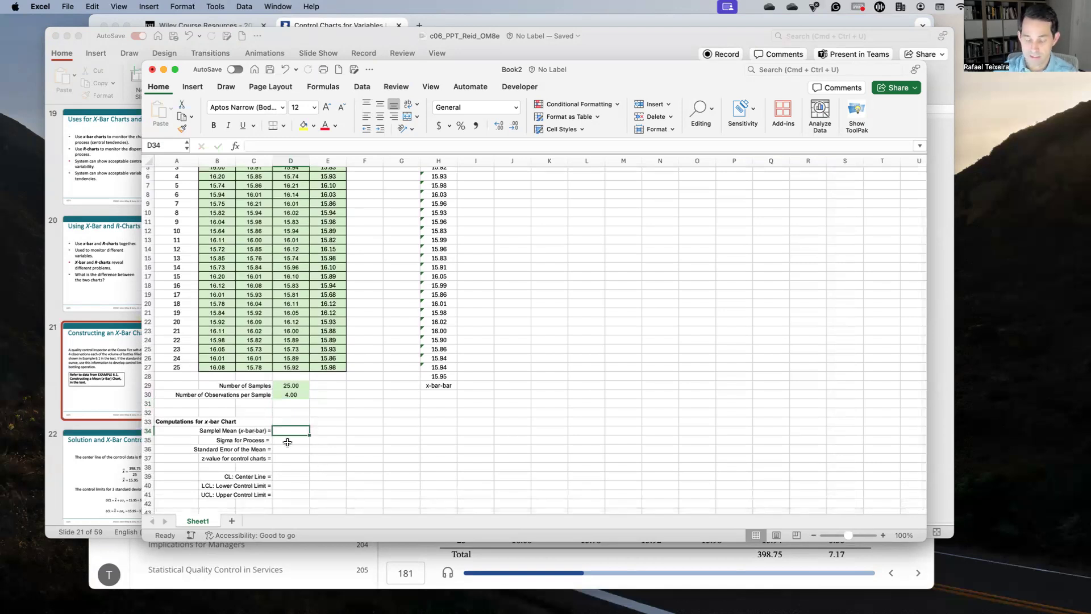
{"action": "type", "text": "="}
{"action": "left_click", "coordinate": [431, 376]}
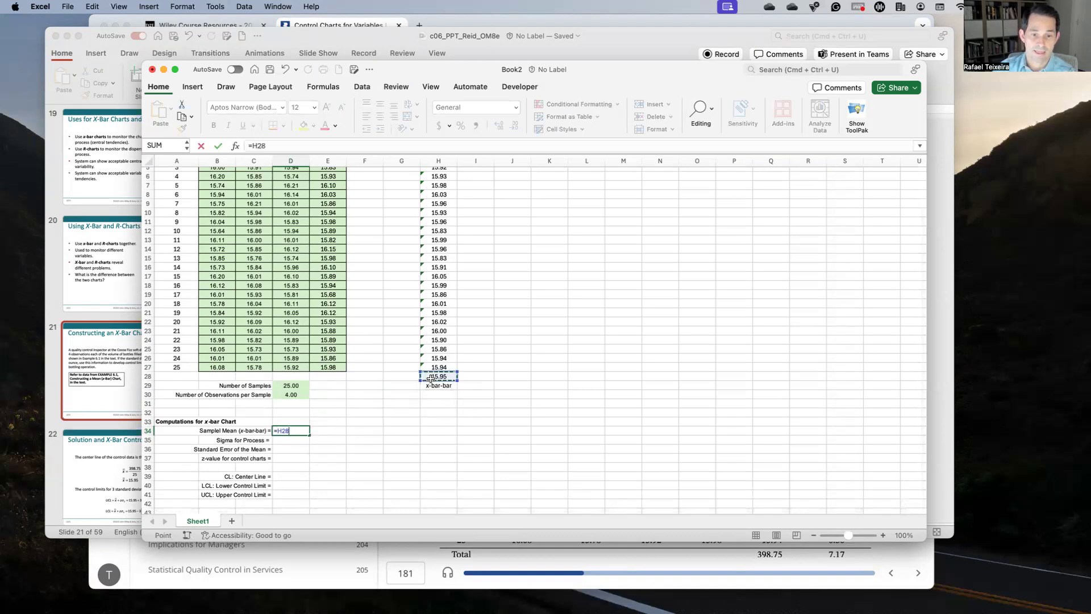
{"action": "key", "text": "Return"}
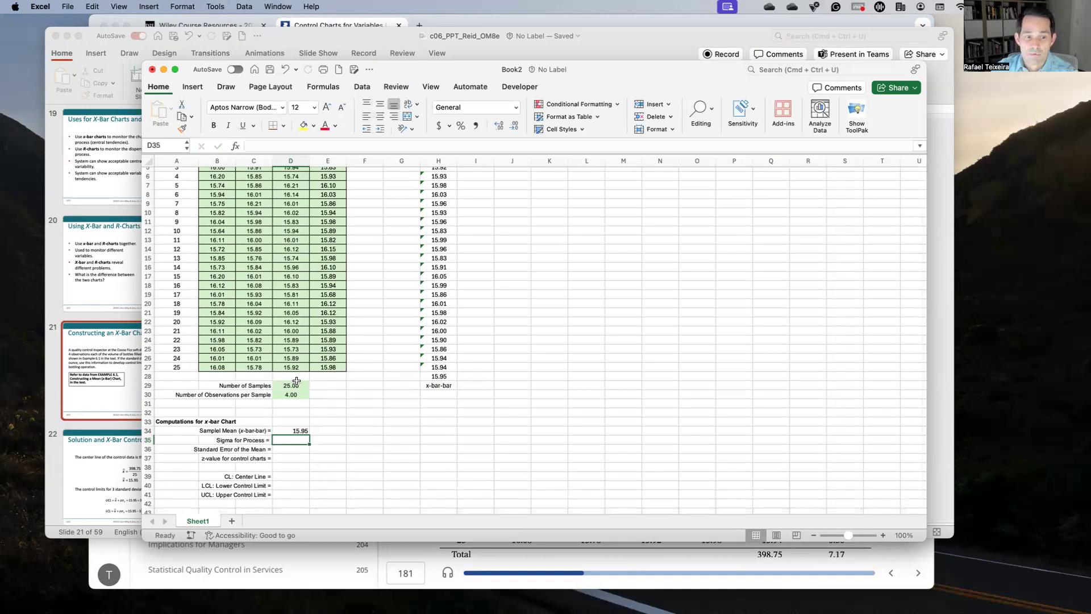
Look up the bottling operation's standard deviation on the PowerPoint slide and enter 0.14 as the process sigma in D35 of the Excel sheet
{"action": "key", "text": "ctrl+Up"}
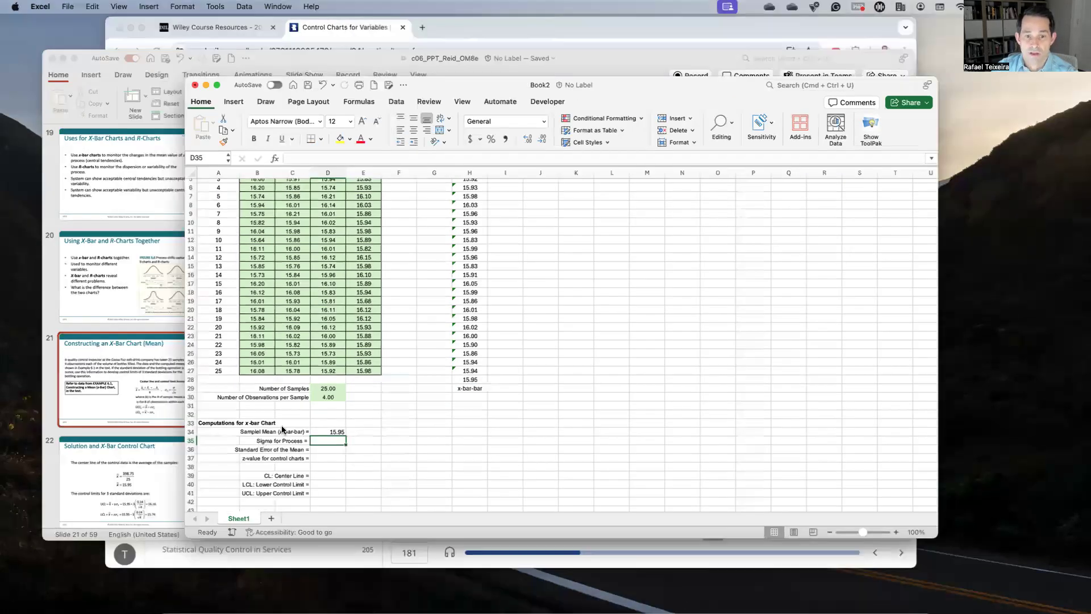
{"action": "left_click", "coordinate": [322, 424]}
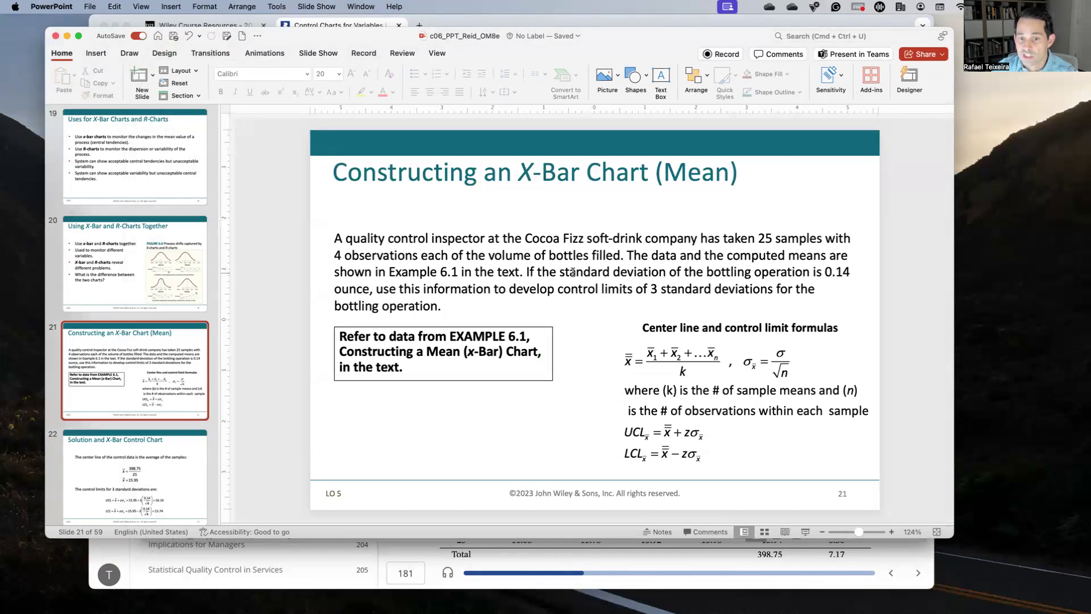
{"action": "left_click_drag", "start_coordinate": [561, 272], "coordinate": [649, 277]}
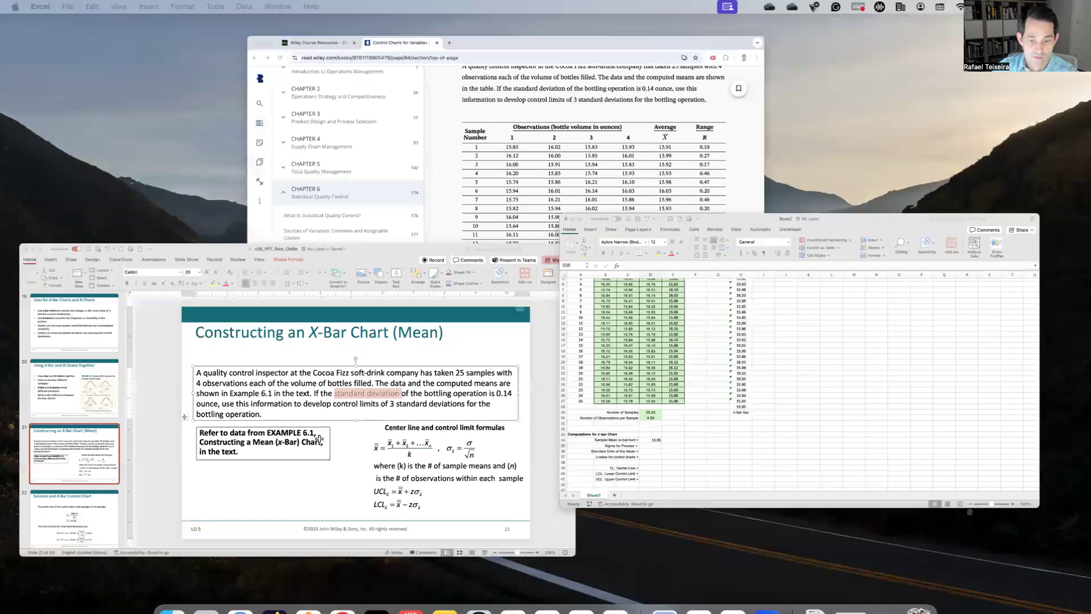
{"action": "type", "text": "0.14"}
{"action": "key", "text": "Return"}
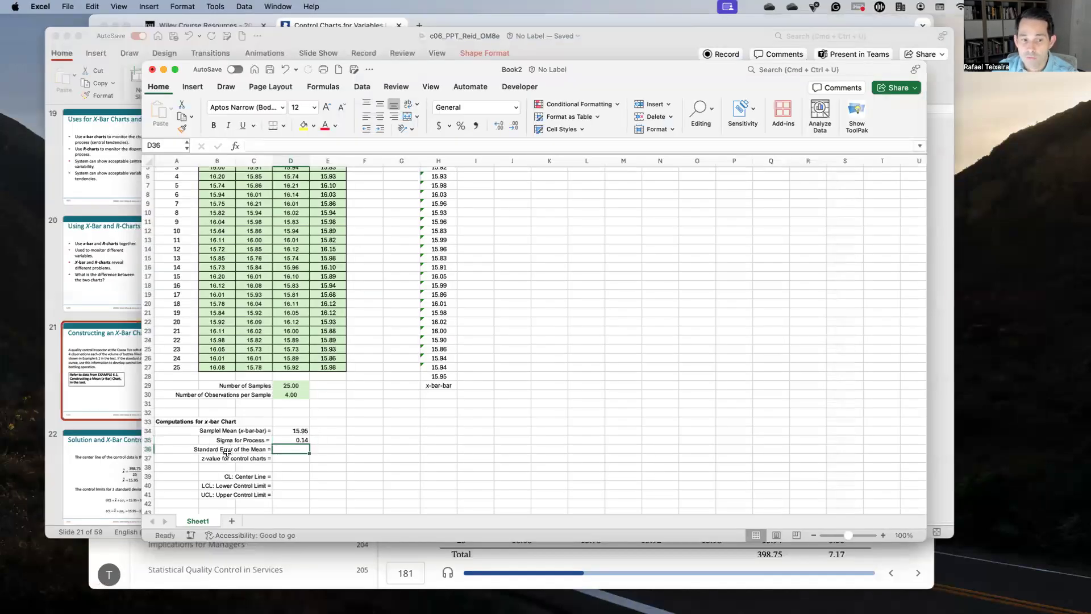
Calculate the standard error of the mean in D36 with =D35/SQRT(D30), dividing sigma by the square root of the observations per sample
{"action": "key", "text": "ctrl+Up"}
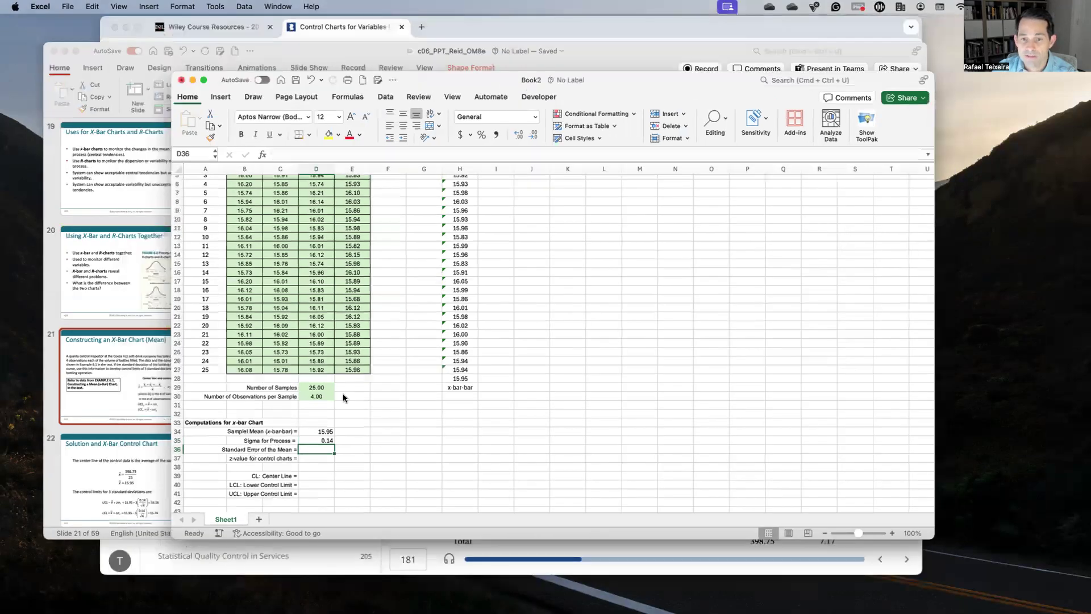
{"action": "left_click", "coordinate": [382, 382]}
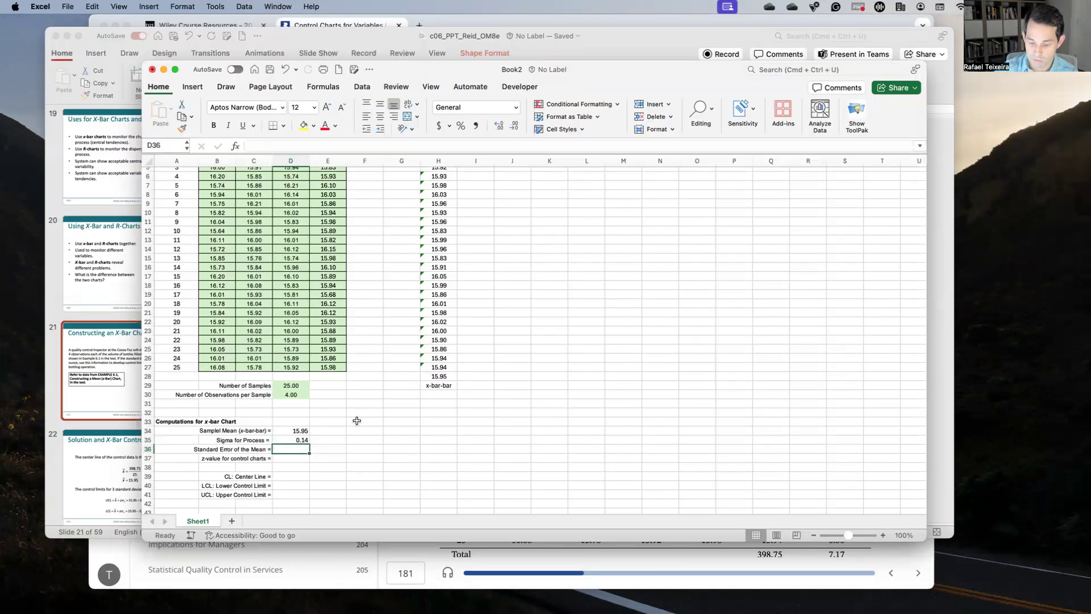
{"action": "type", "text": "="}
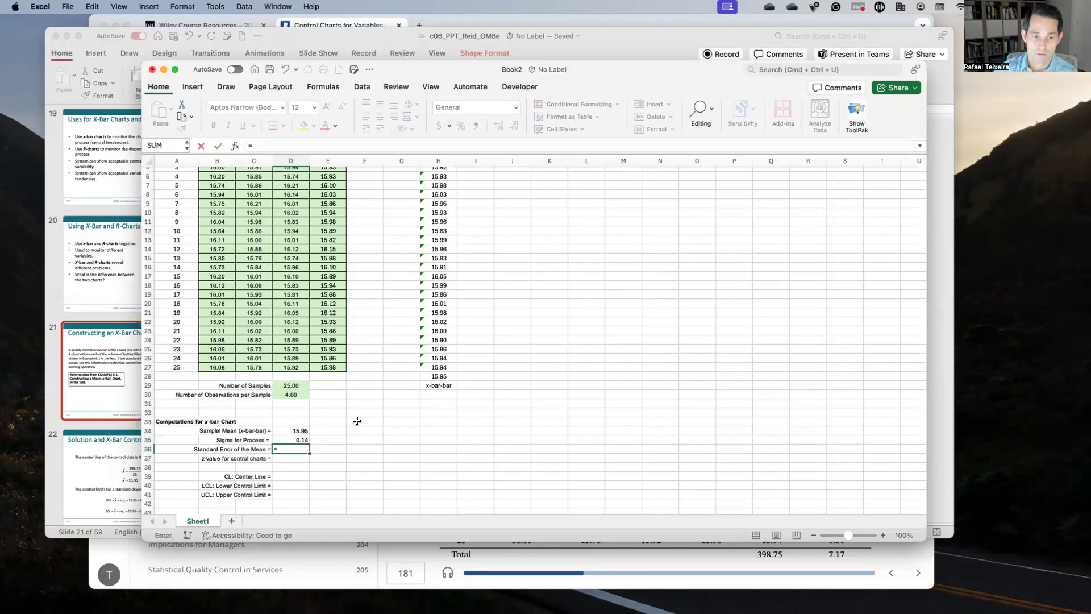
{"action": "left_click", "coordinate": [299, 437]}
{"action": "type", "text": "/"}
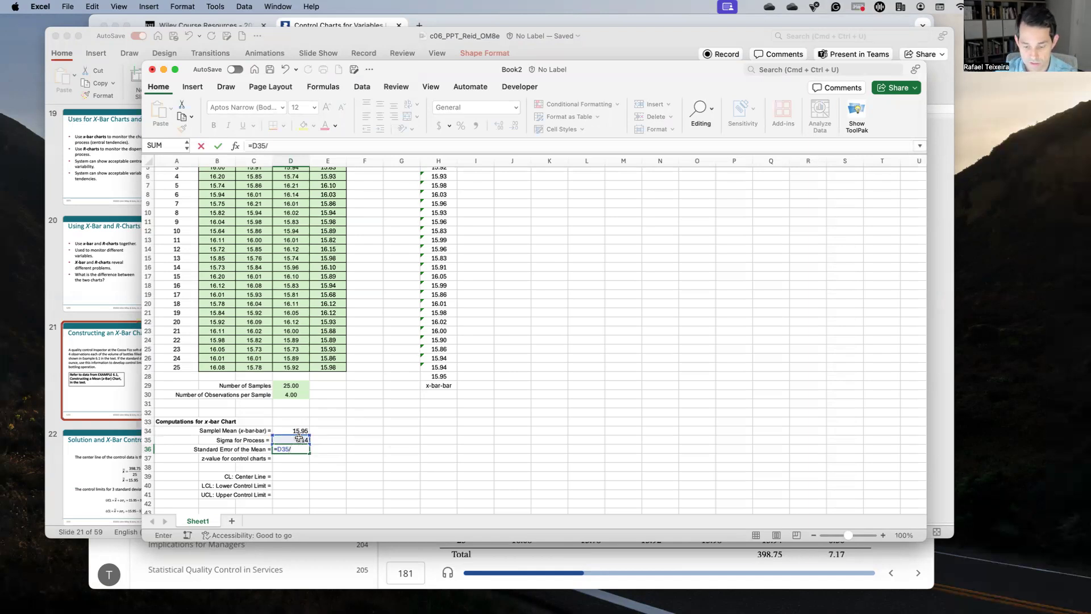
{"action": "type", "text": "sqrt"}
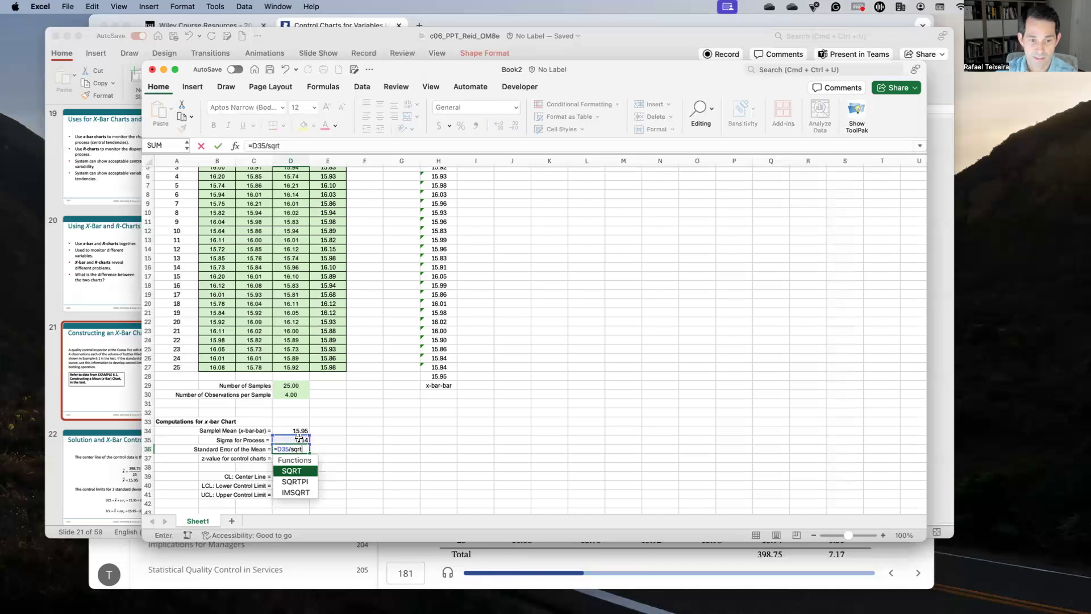
{"action": "type", "text": "("}
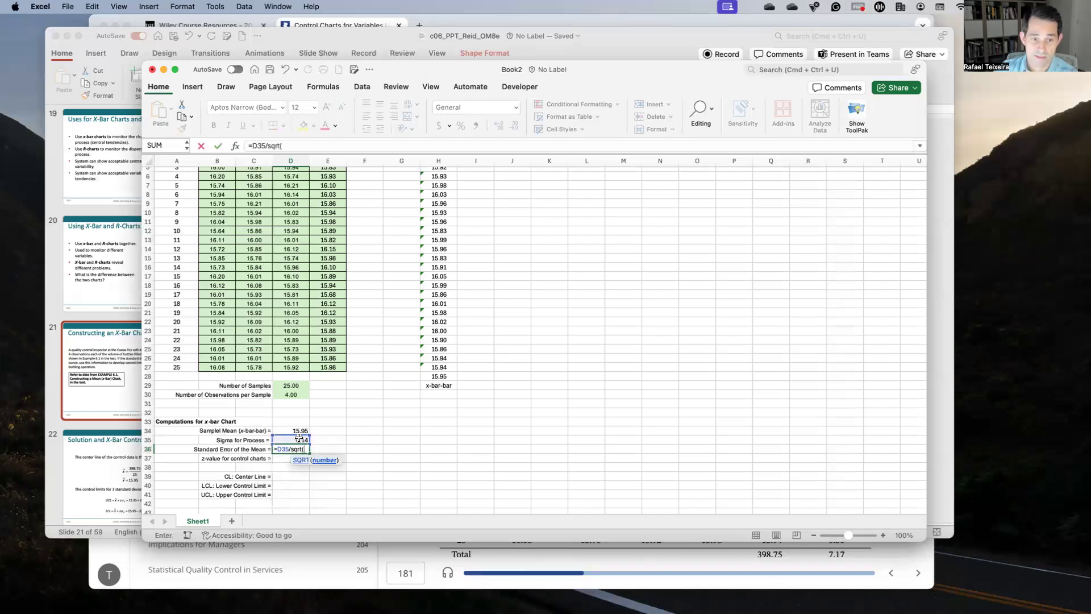
{"action": "left_click", "coordinate": [297, 386]}
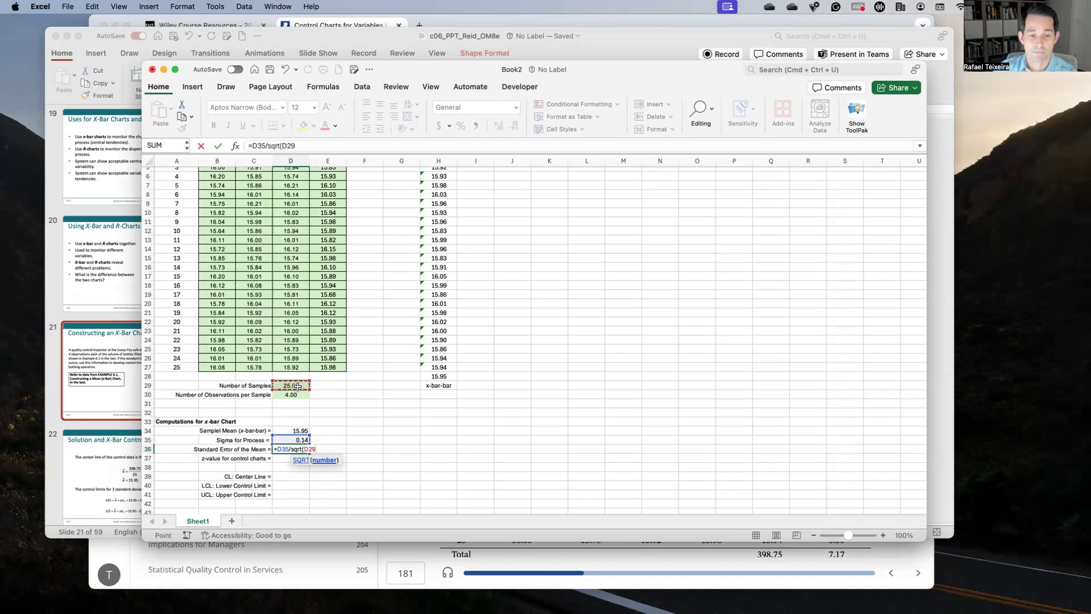
{"action": "left_click", "coordinate": [299, 394]}
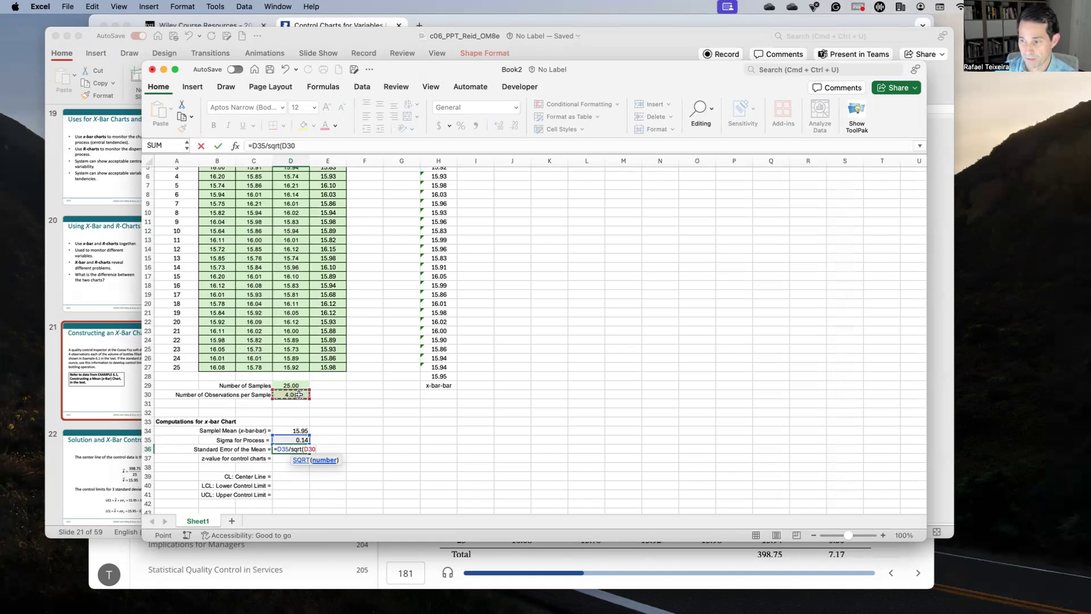
{"action": "type", "text": ")"}
{"action": "key", "text": "Return"}
{"action": "key", "text": "Up"}
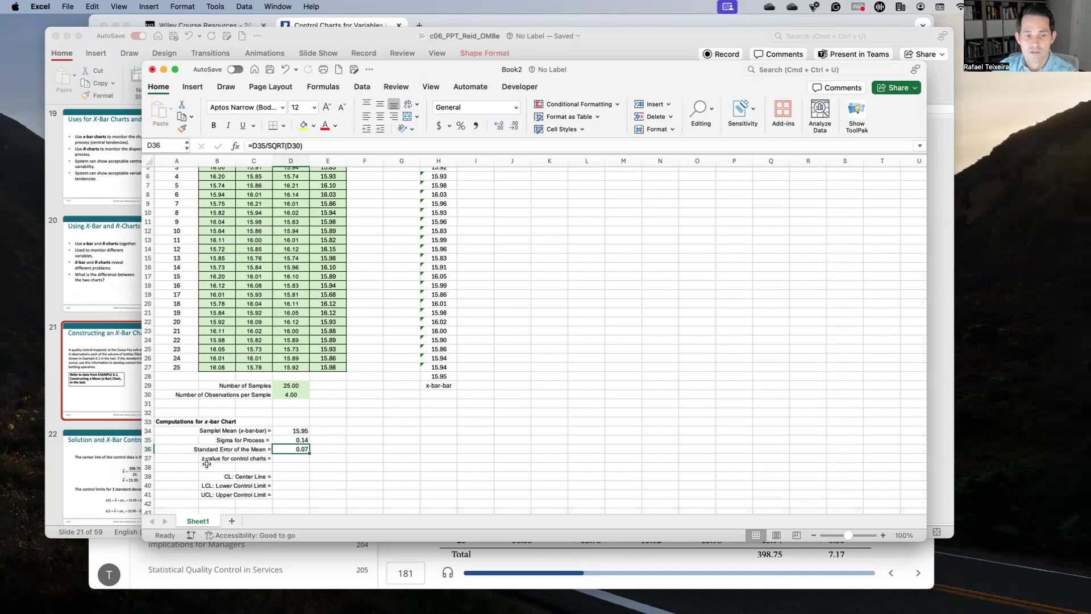
Highlight "3 standard deviations" in the PowerPoint slide's problem text, return to Excel and enter 3 as the z-value in D37
{"action": "key", "text": "ctrl+Up"}
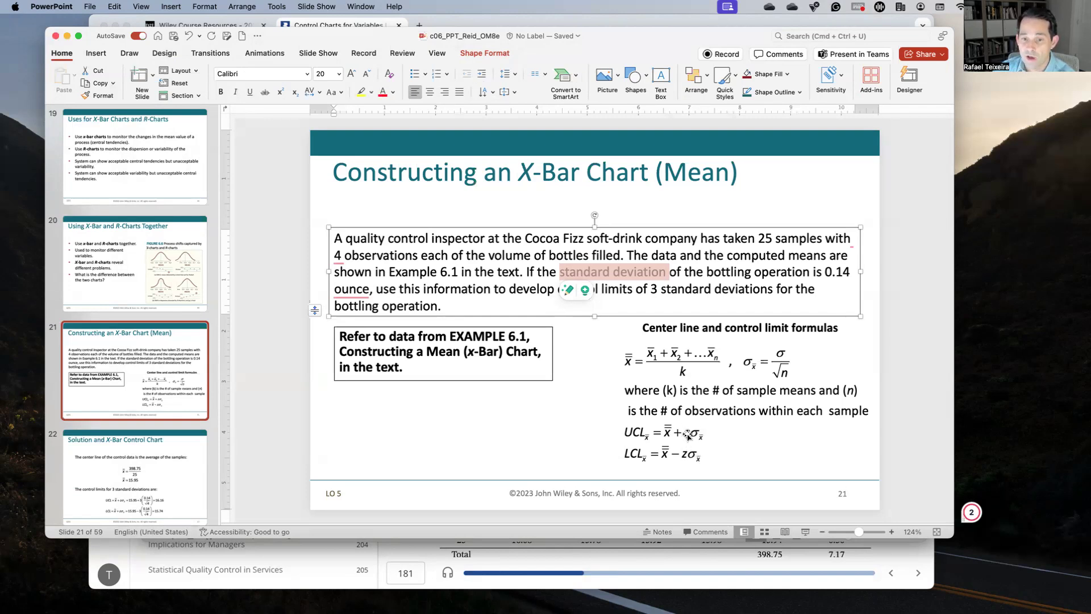
{"action": "left_click", "coordinate": [669, 296]}
{"action": "left_click", "coordinate": [653, 290]}
{"action": "left_click_drag", "start_coordinate": [653, 290], "coordinate": [758, 294]}
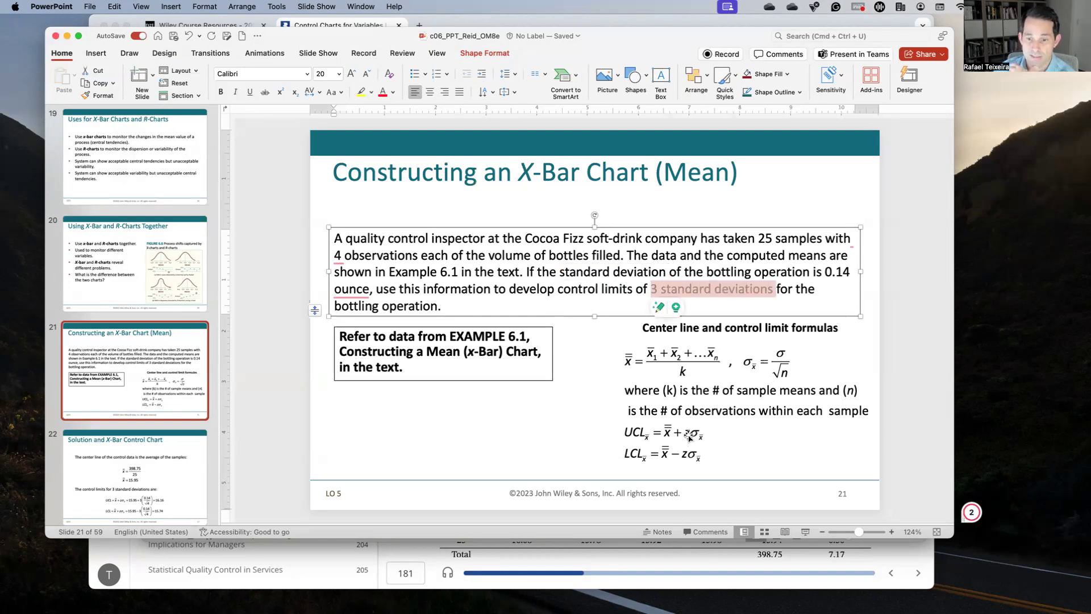
{"action": "key", "text": "ctrl+Up"}
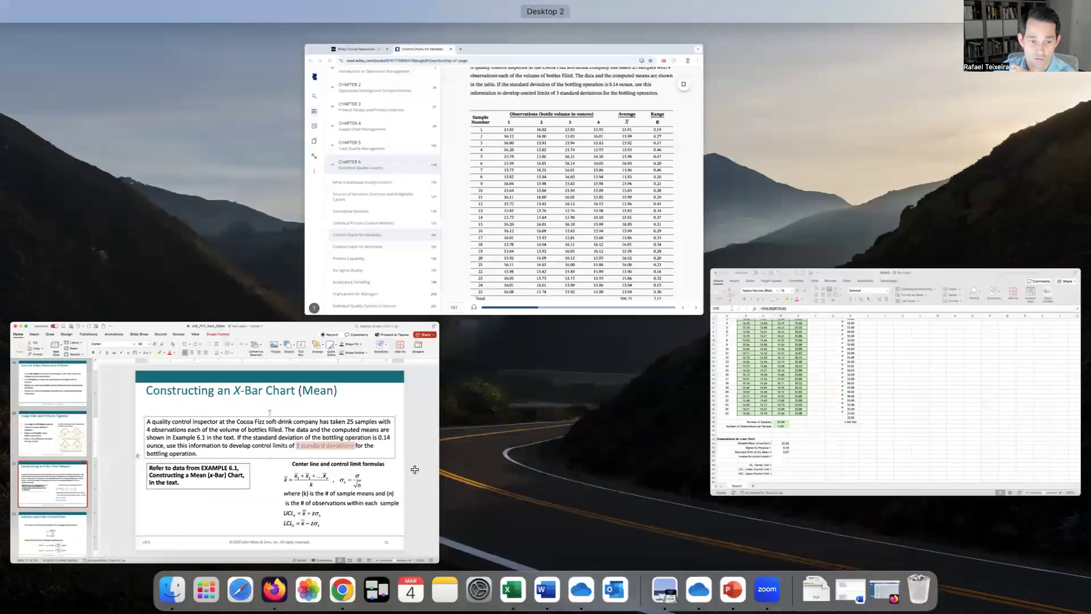
{"action": "left_click", "coordinate": [301, 460]}
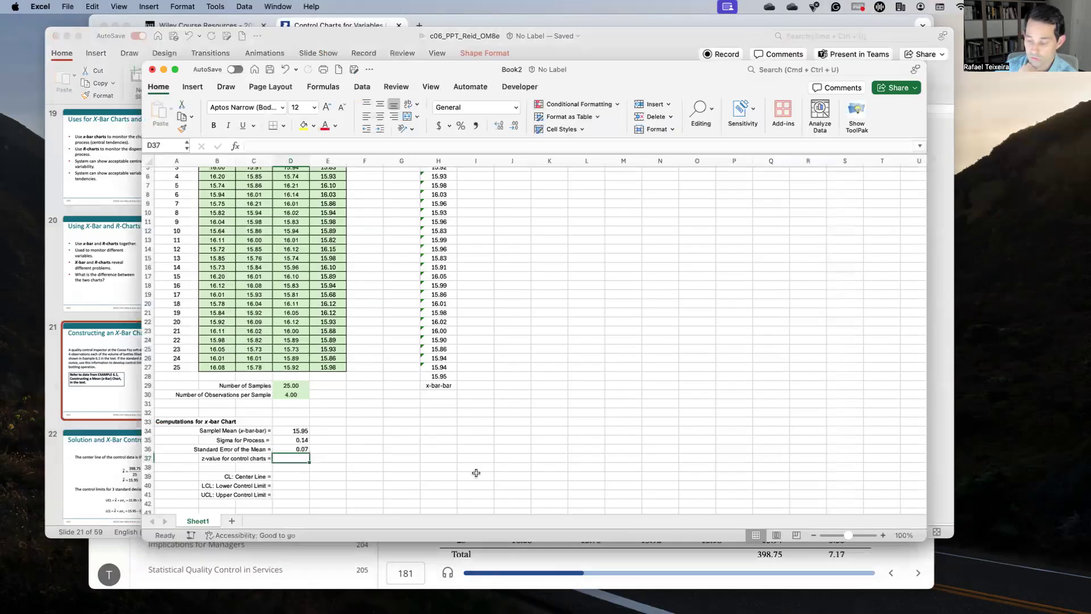
{"action": "type", "text": "3"}
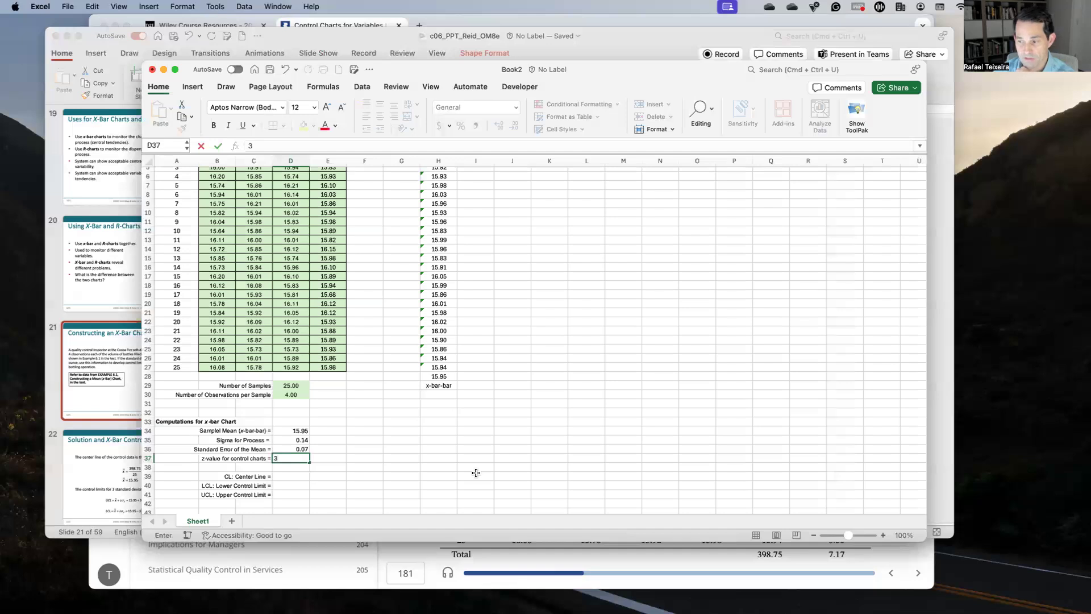
{"action": "key", "text": "Return"}
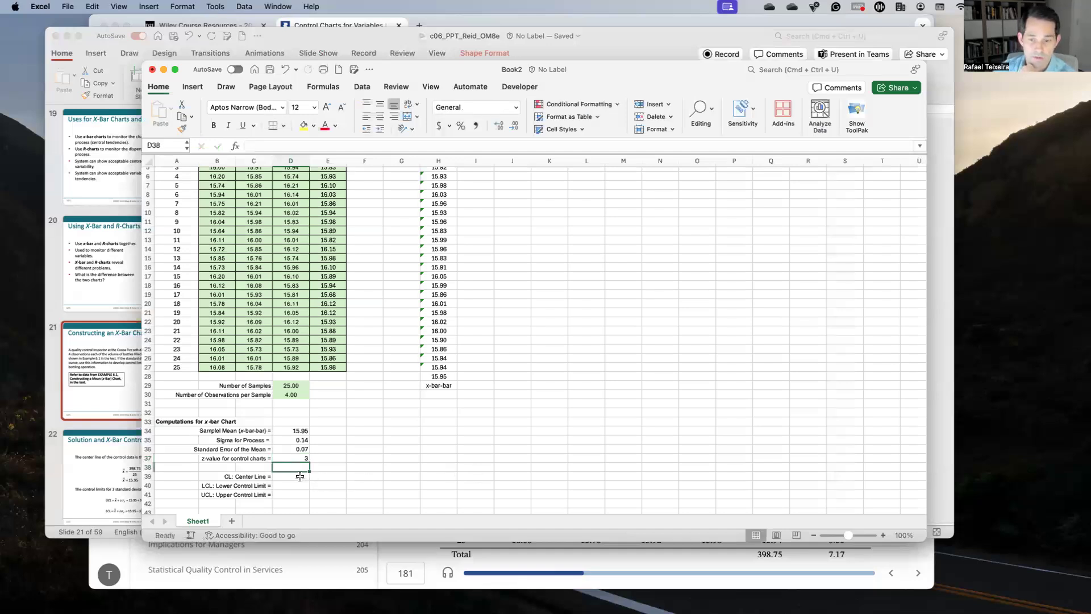
Set the center line in D39 equal to the sample mean with =D34
{"action": "left_click", "coordinate": [300, 476]}
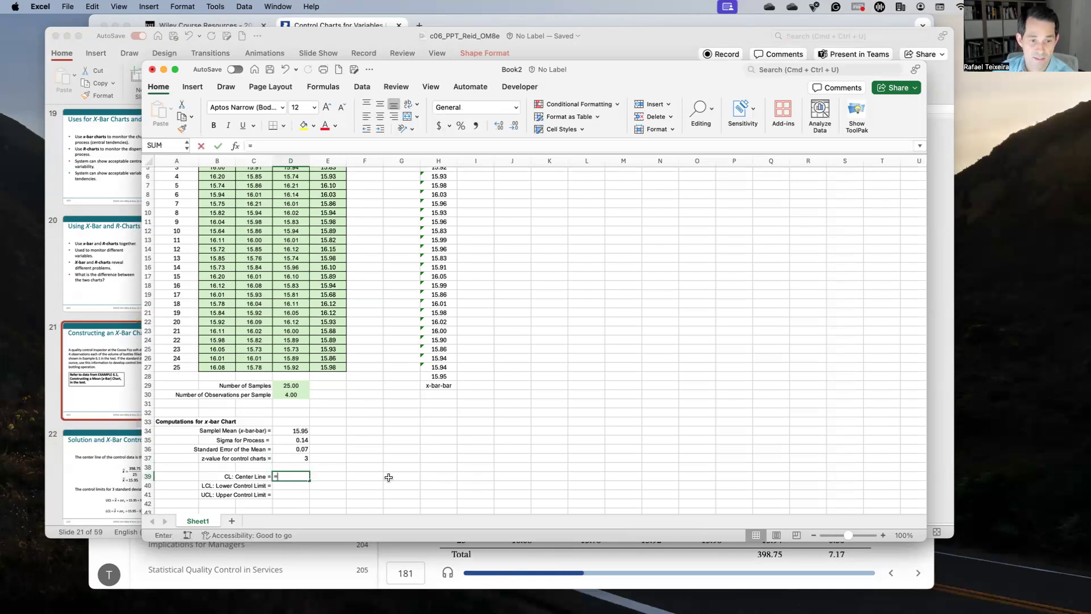
{"action": "type", "text": "="}
{"action": "left_click", "coordinate": [300, 428]}
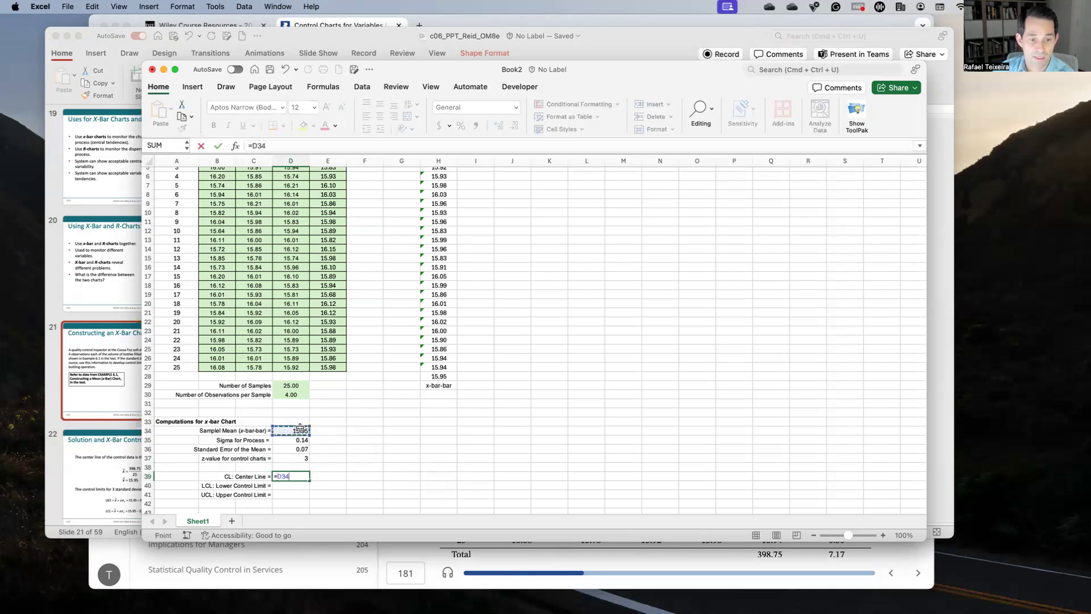
{"action": "key", "text": "Return"}
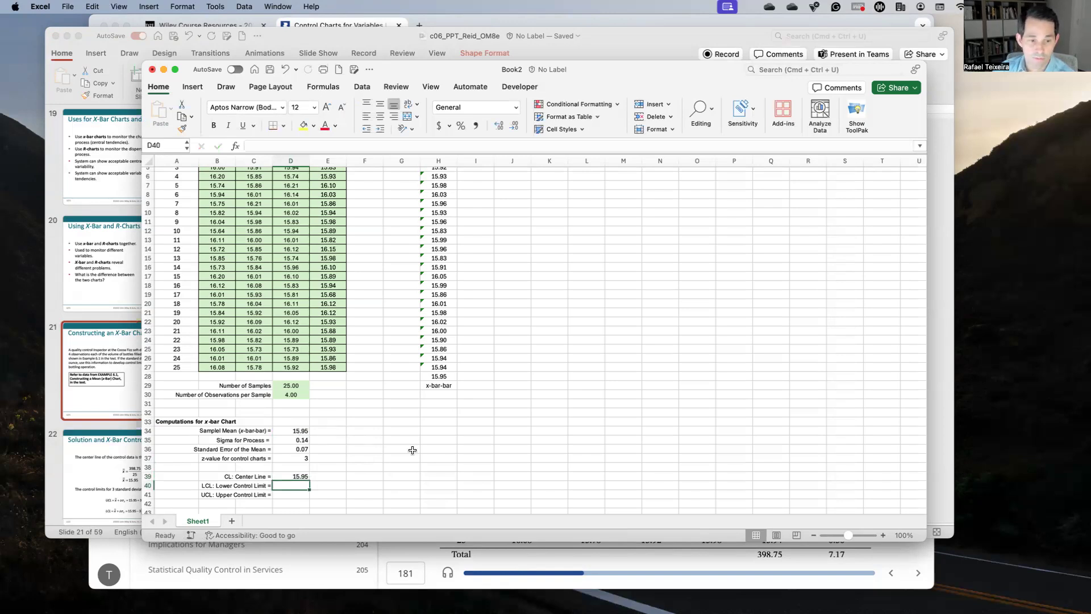
Calculate the lower control limit in D40 with =D39-D37*D36, subtracting z times the standard error from the center line
{"action": "type", "text": "="}
{"action": "left_click", "coordinate": [298, 477]}
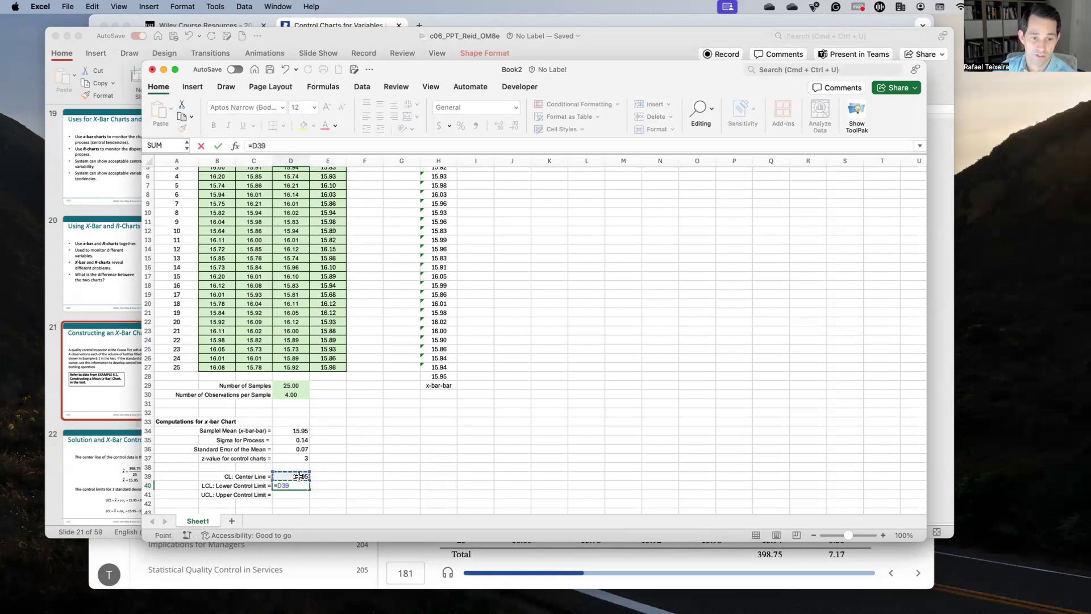
{"action": "type", "text": "-"}
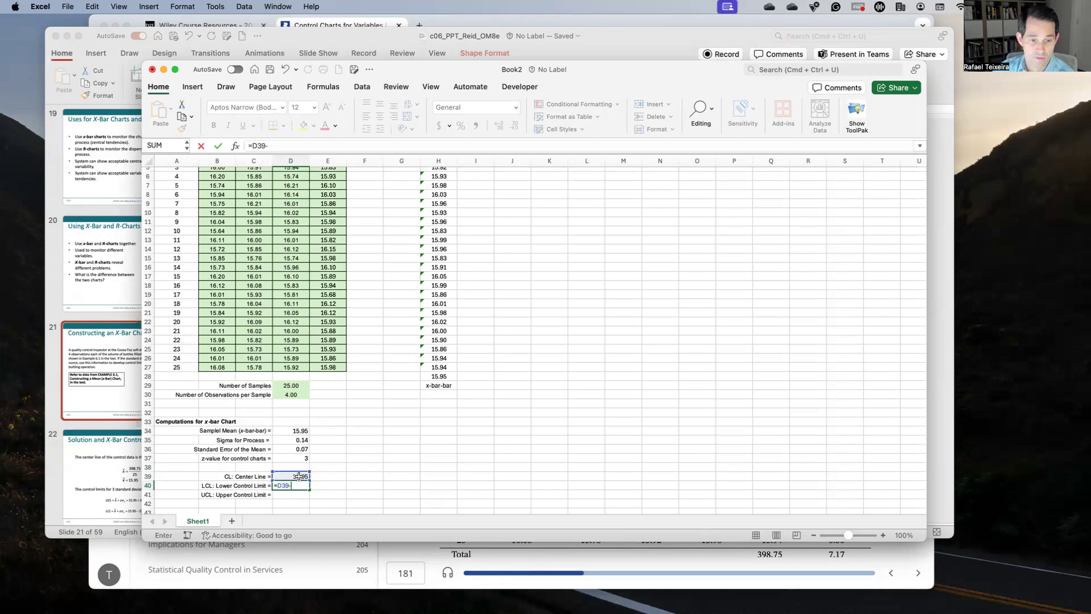
{"action": "left_click", "coordinate": [297, 457]}
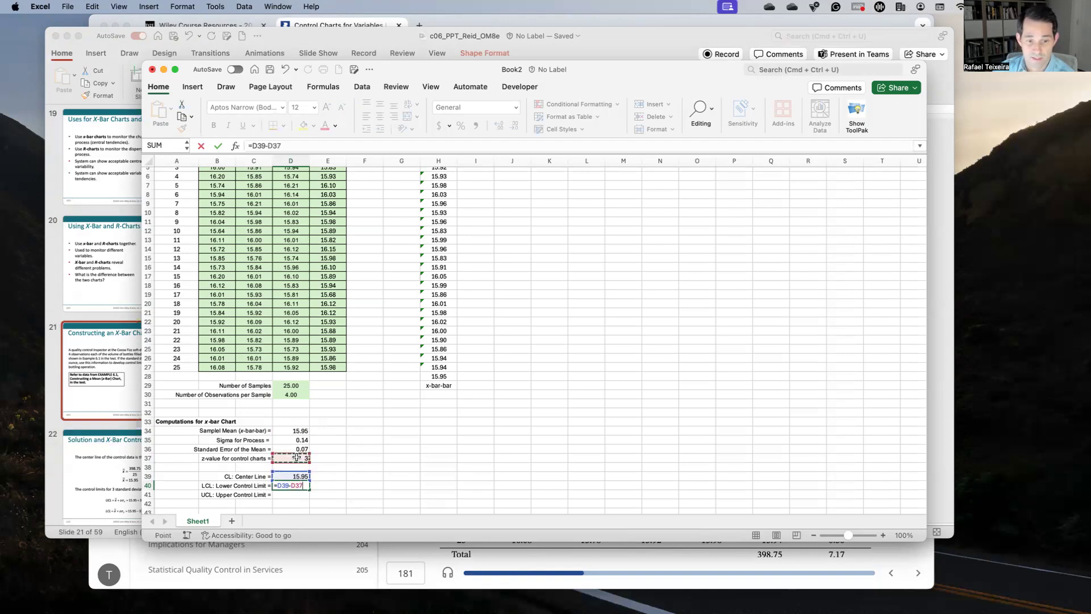
{"action": "type", "text": "*"}
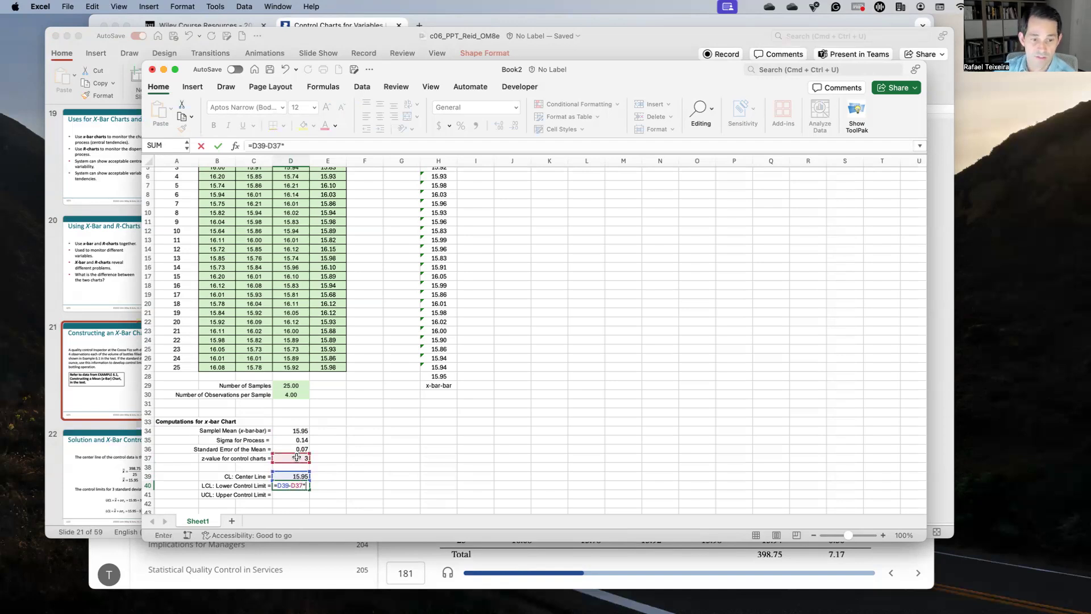
{"action": "left_click", "coordinate": [296, 448]}
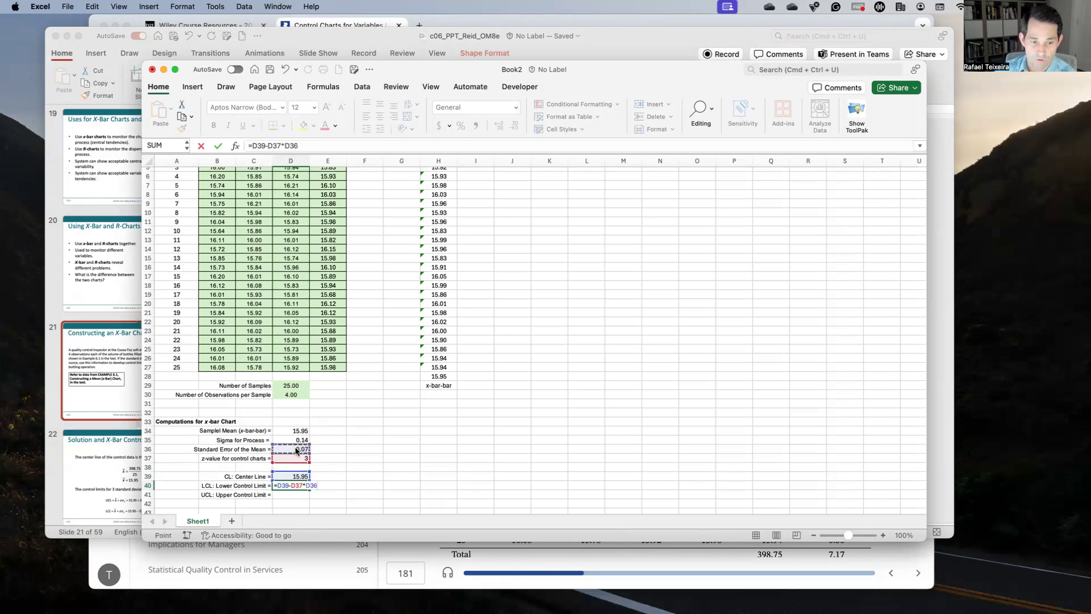
{"action": "key", "text": "Return"}
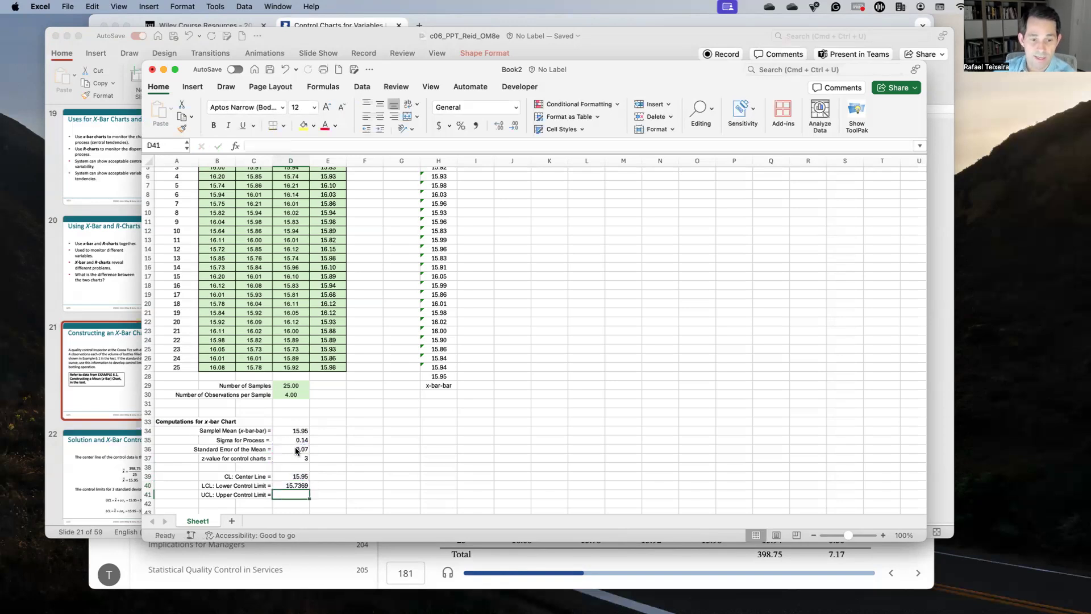
Format the lower control limit in D40 to two decimal places
{"action": "left_click", "coordinate": [298, 486]}
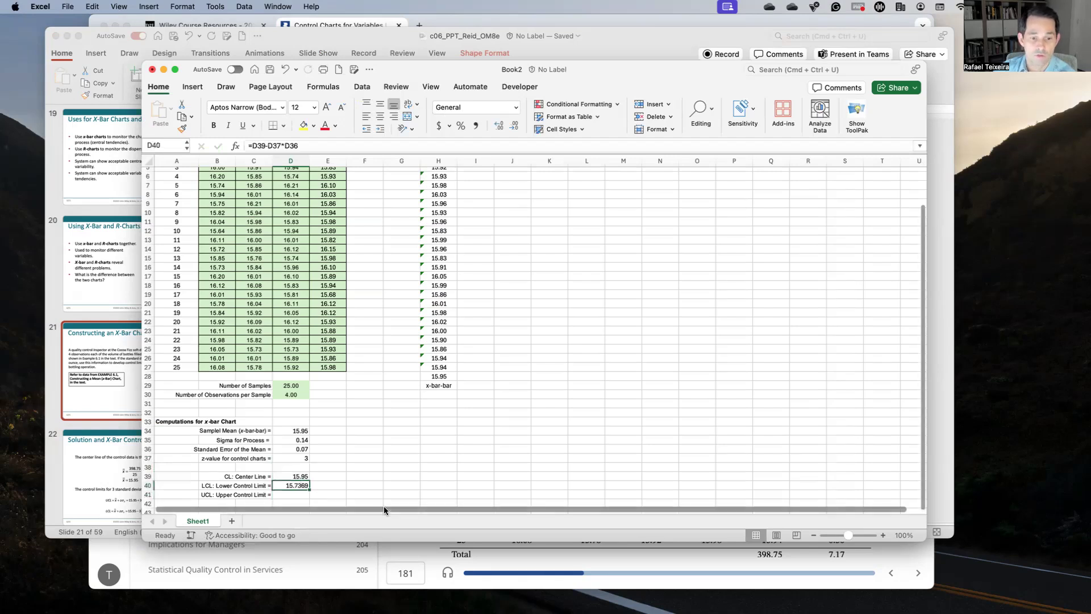
{"action": "left_click", "coordinate": [515, 125]}
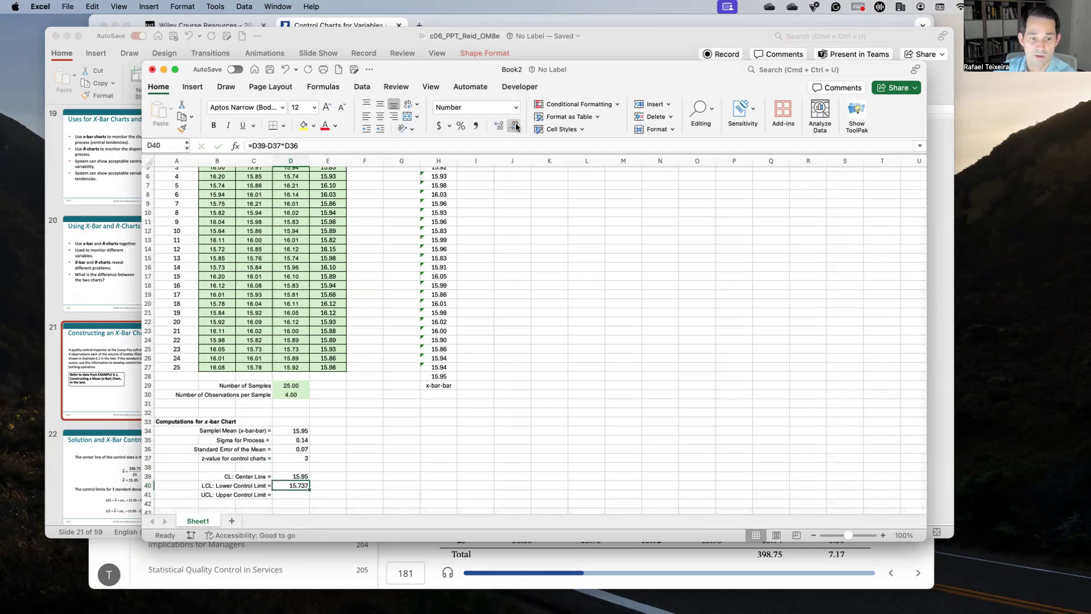
Try to calculate the upper control limit in D41 with =D39+D37
{"action": "left_click", "coordinate": [298, 495]}
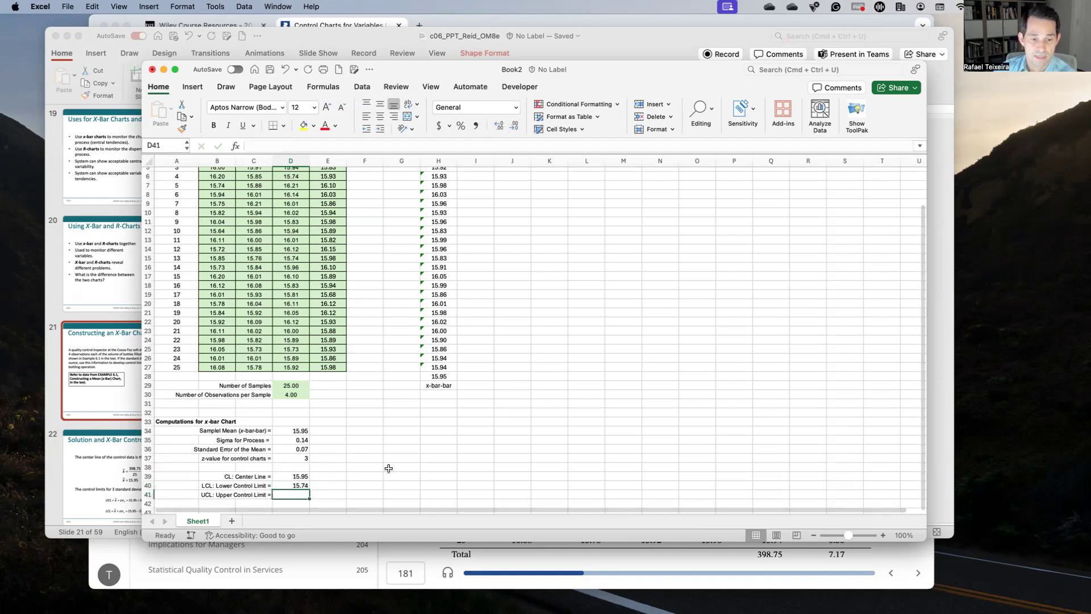
{"action": "type", "text": "="}
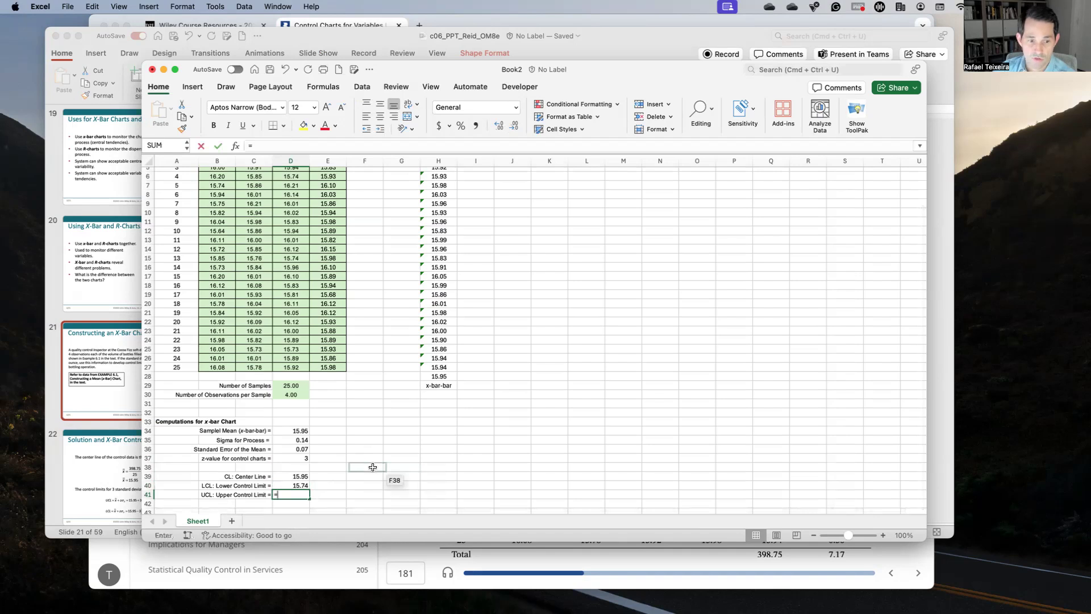
{"action": "left_click", "coordinate": [305, 477]}
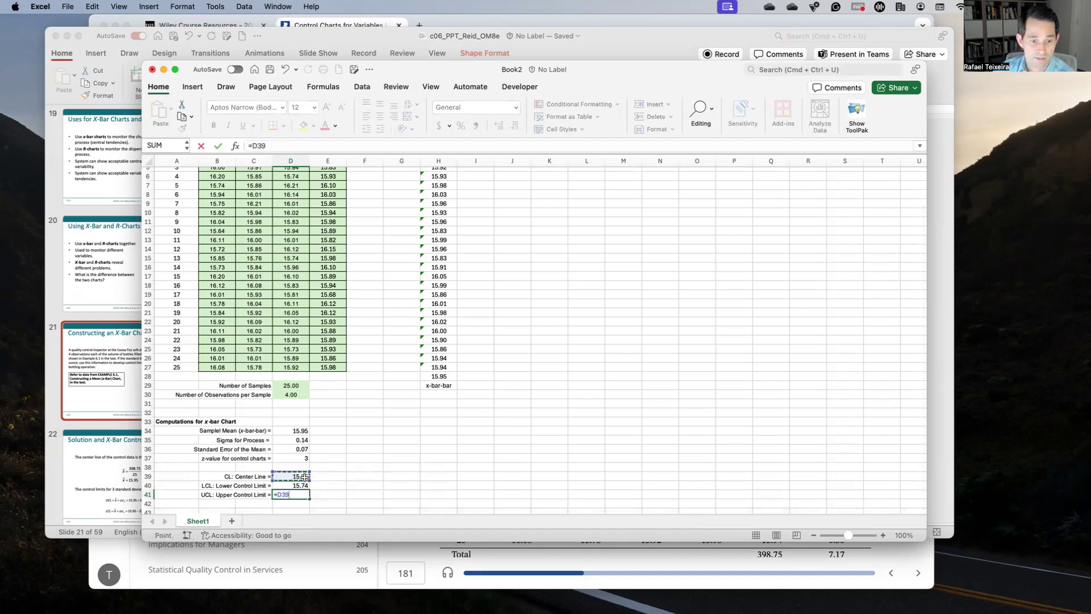
{"action": "type", "text": "+"}
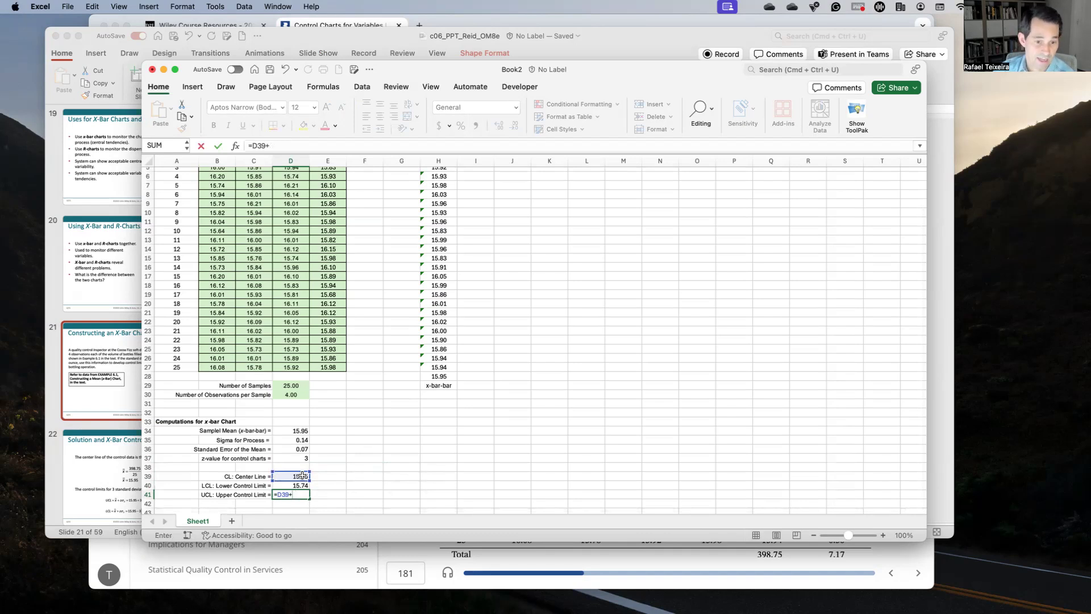
{"action": "left_click", "coordinate": [299, 460]}
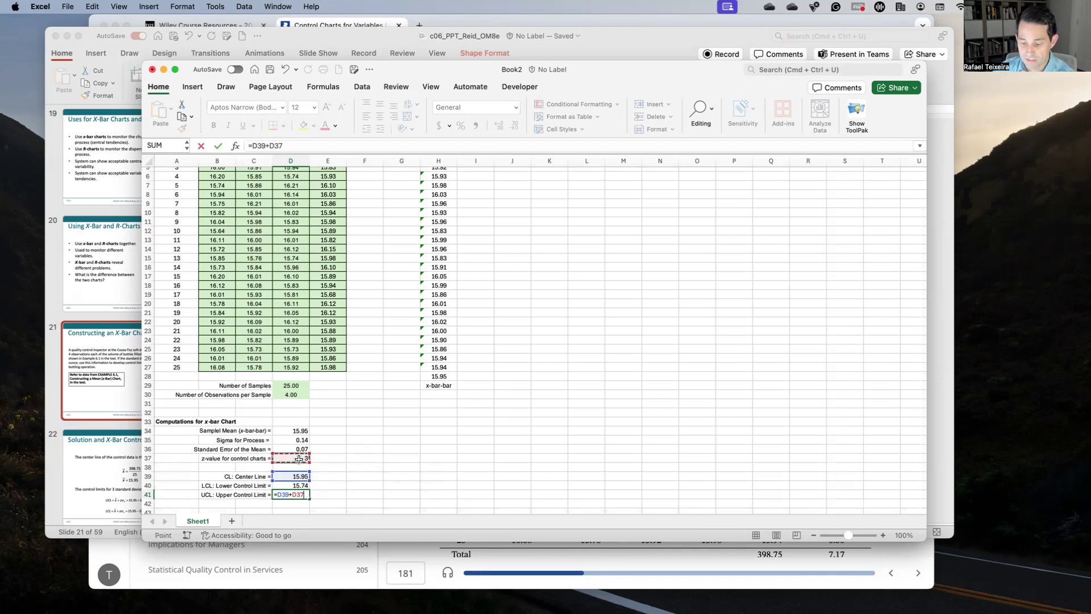
{"action": "key", "text": "Return"}
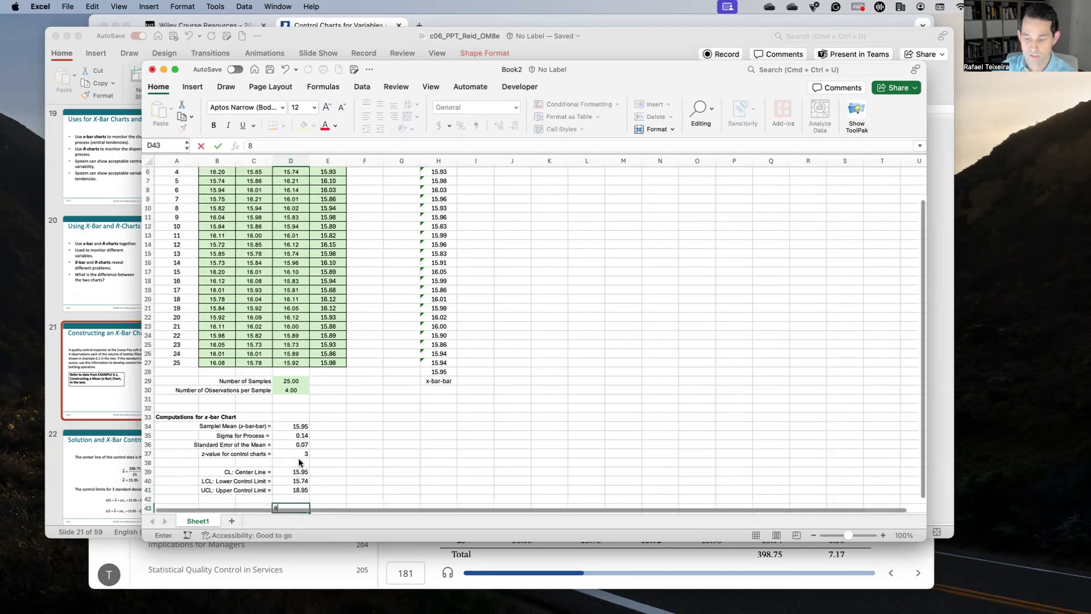
Re-enter the upper control limit formula in D41 as =D39+D37*D36, adding z times the standard error to the center line
{"action": "key", "text": "Up"}
{"action": "type", "text": "="}
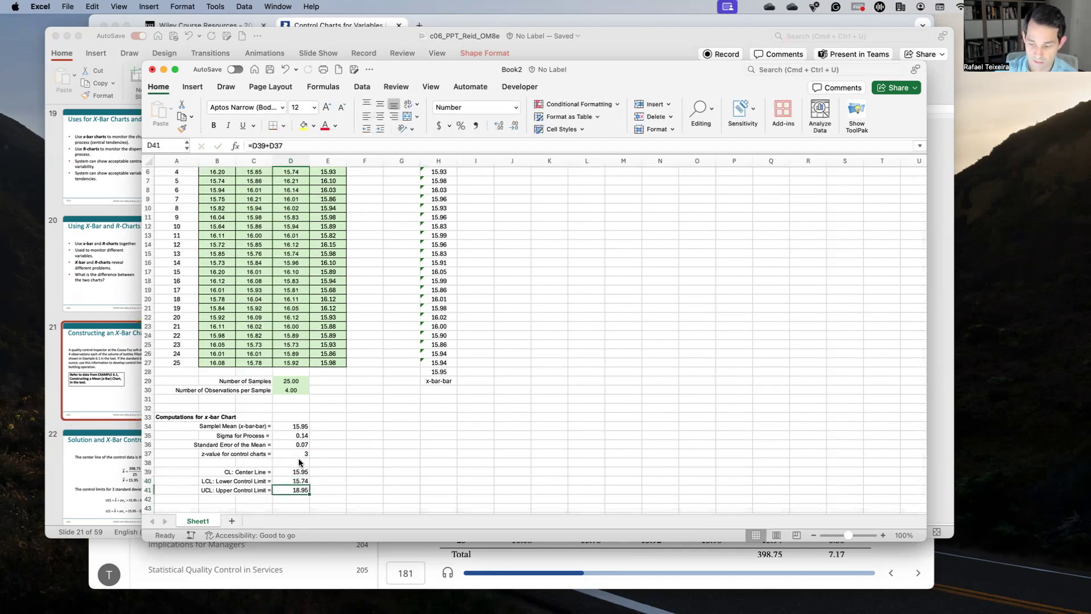
{"action": "left_click", "coordinate": [296, 470]}
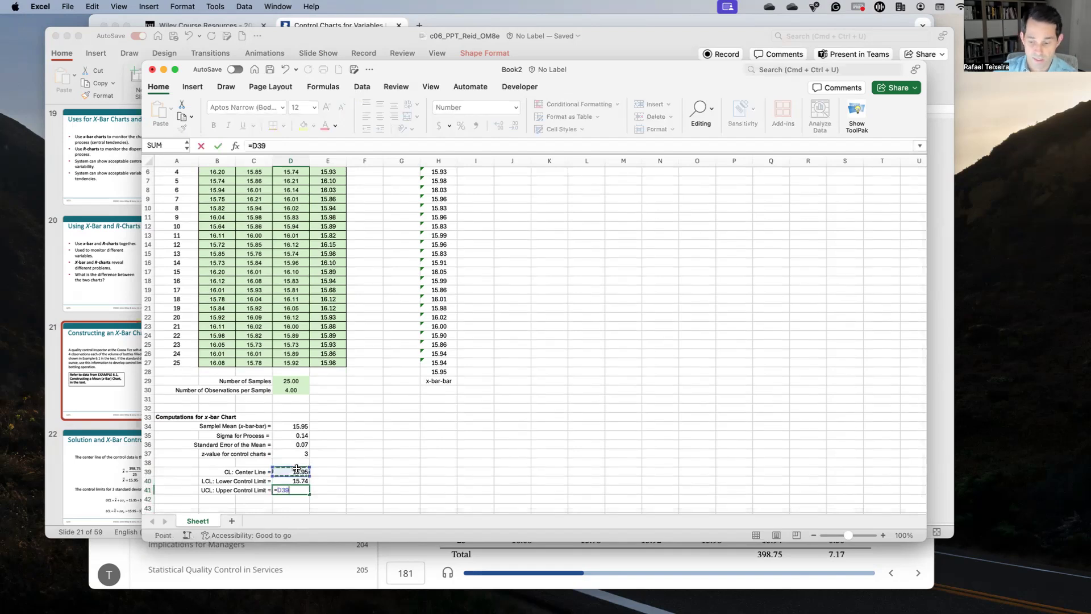
{"action": "type", "text": "+"}
{"action": "left_click", "coordinate": [297, 454]}
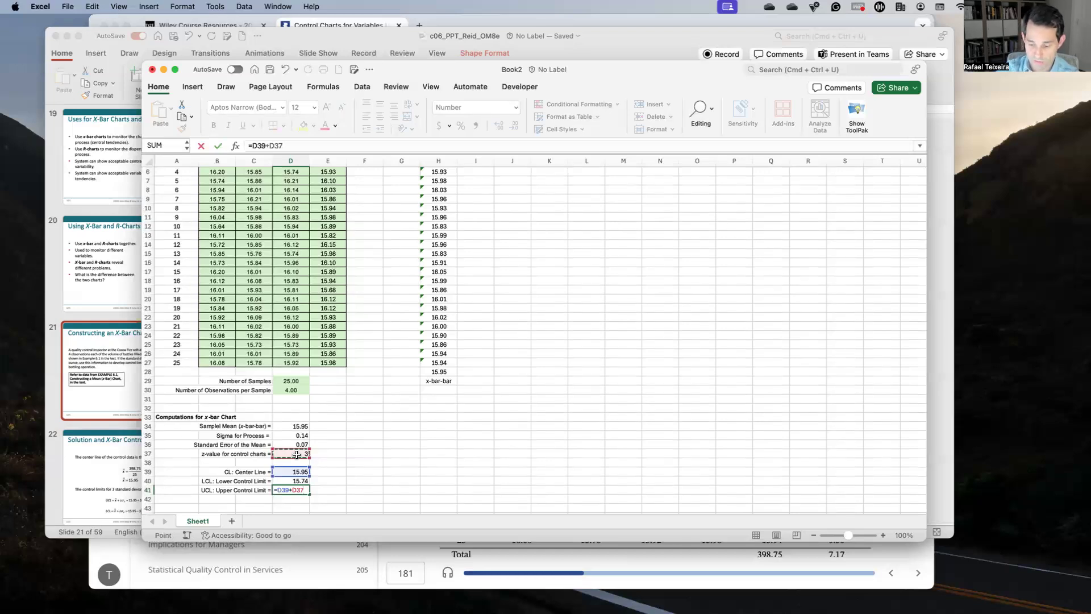
{"action": "key", "text": "Return"}
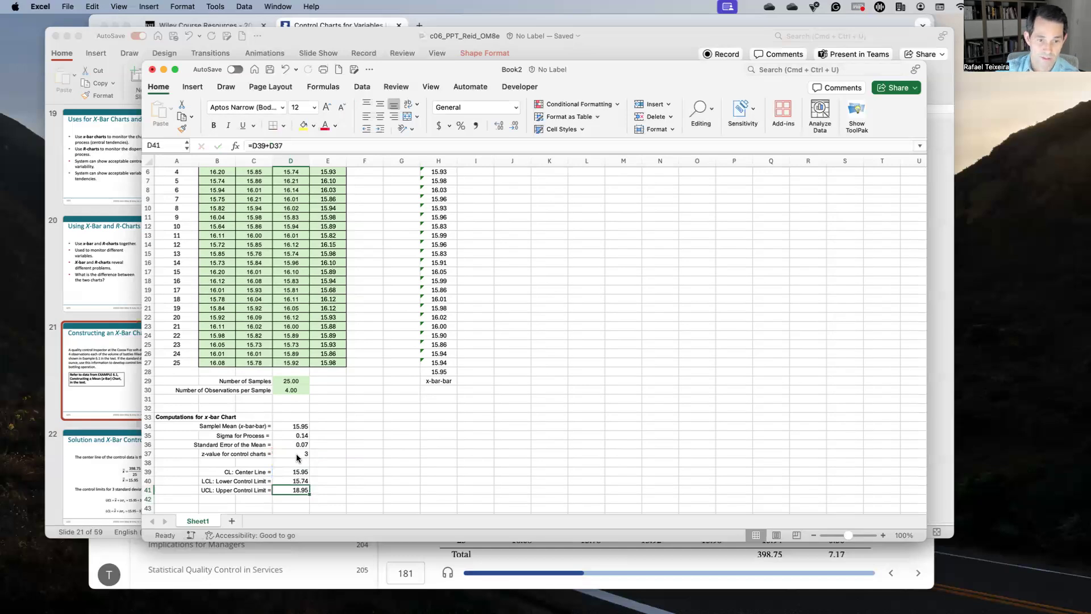
{"action": "left_click", "coordinate": [311, 146]}
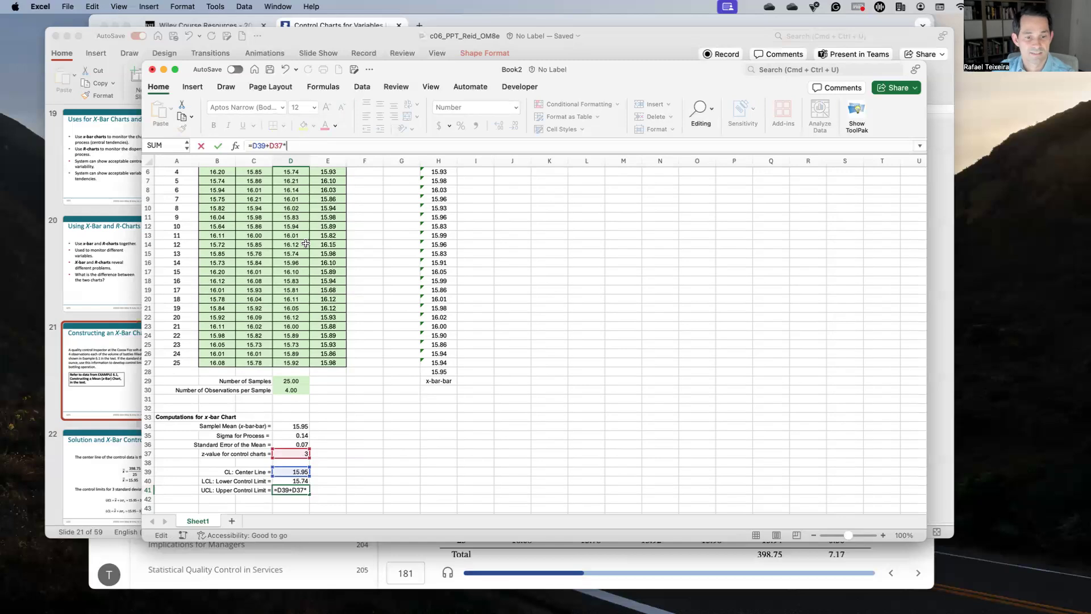
{"action": "left_click", "coordinate": [289, 441]}
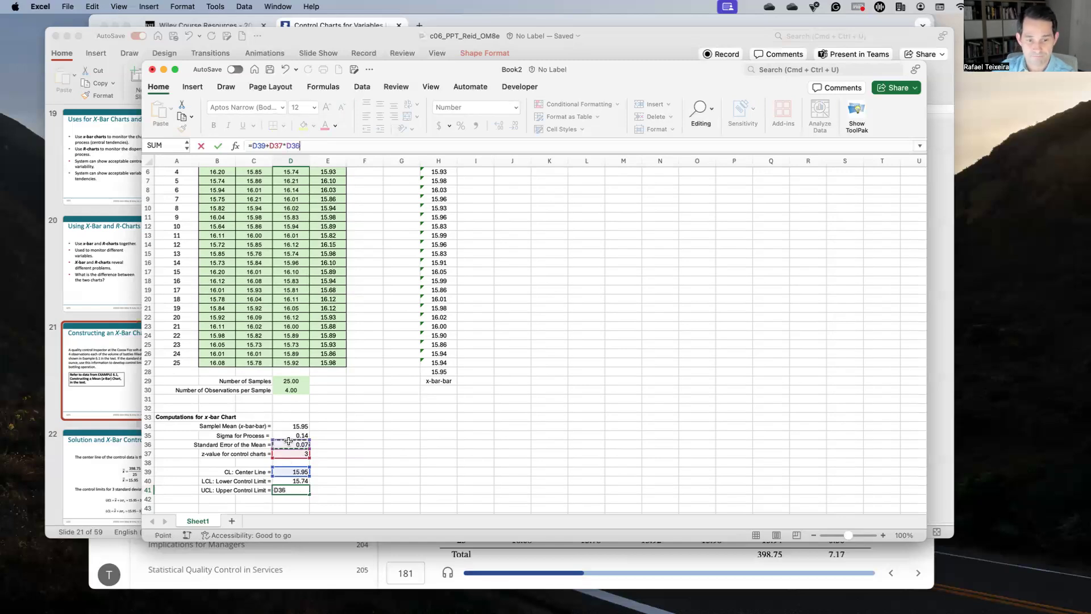
{"action": "key", "text": "Return"}
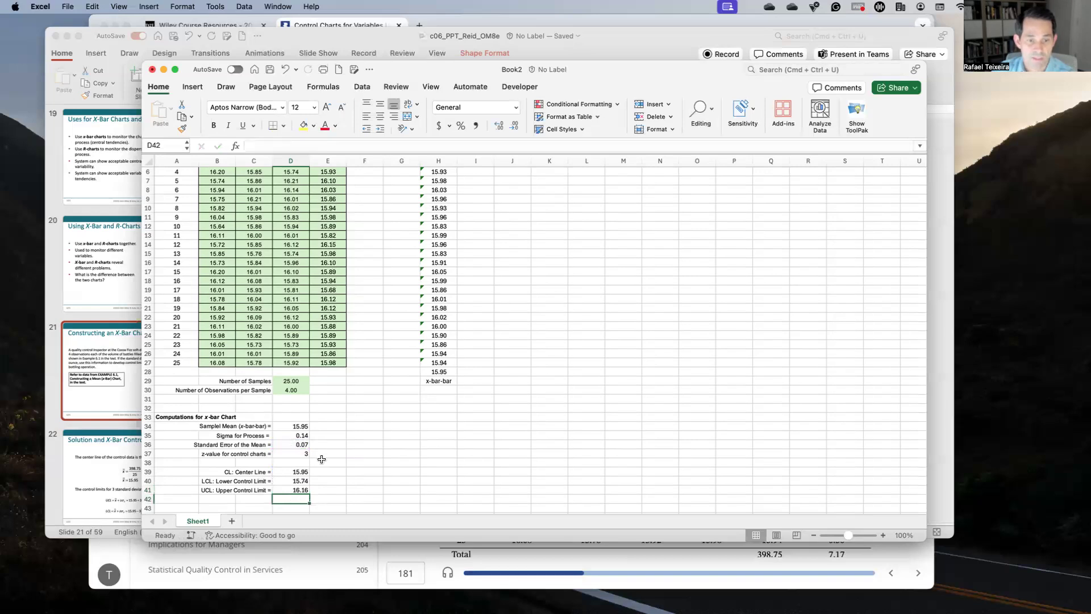
Enter 15.74 in G3 as the LCL value for the first sample
{"action": "scroll", "coordinate": [330, 463], "scroll_direction": "up", "scroll_amount": 3}
{"action": "scroll", "coordinate": [339, 467], "scroll_direction": "down", "scroll_amount": 2}
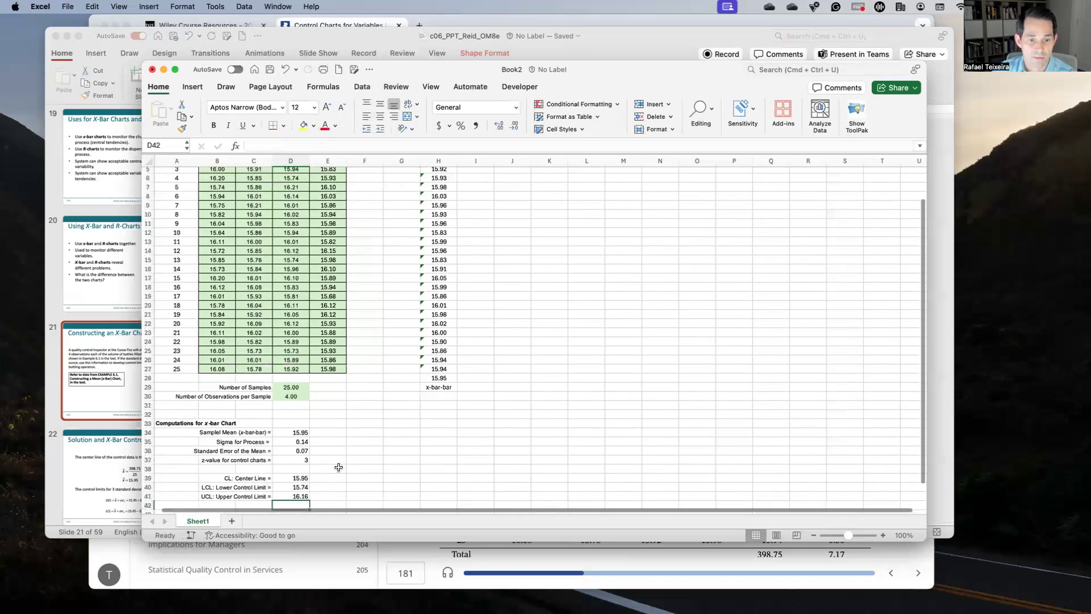
{"action": "scroll", "coordinate": [338, 468], "scroll_direction": "up", "scroll_amount": 2}
{"action": "scroll", "coordinate": [407, 214], "scroll_direction": "up", "scroll_amount": 2}
{"action": "left_click", "coordinate": [403, 186]}
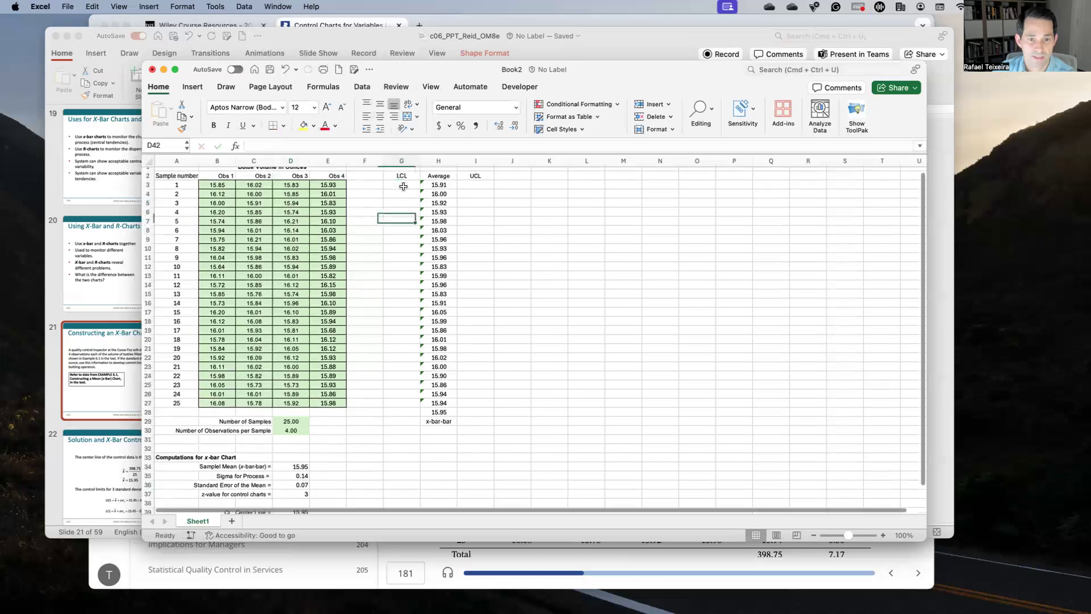
{"action": "left_click_drag", "start_coordinate": [403, 203], "coordinate": [403, 186]}
{"action": "type", "text": "1"}
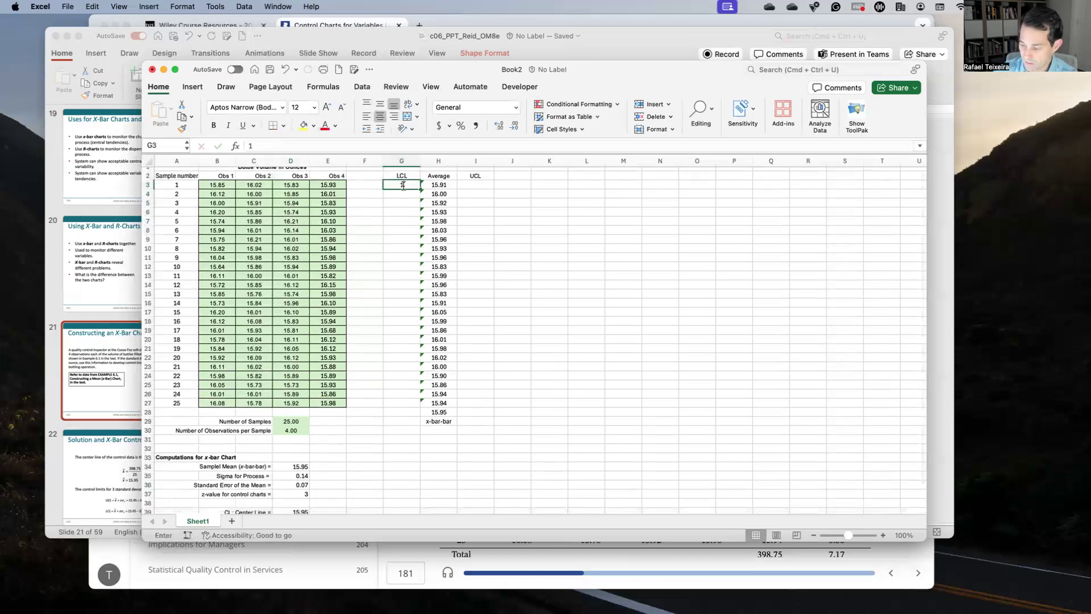
{"action": "type", "text": "5.74"}
{"action": "key", "text": "Return"}
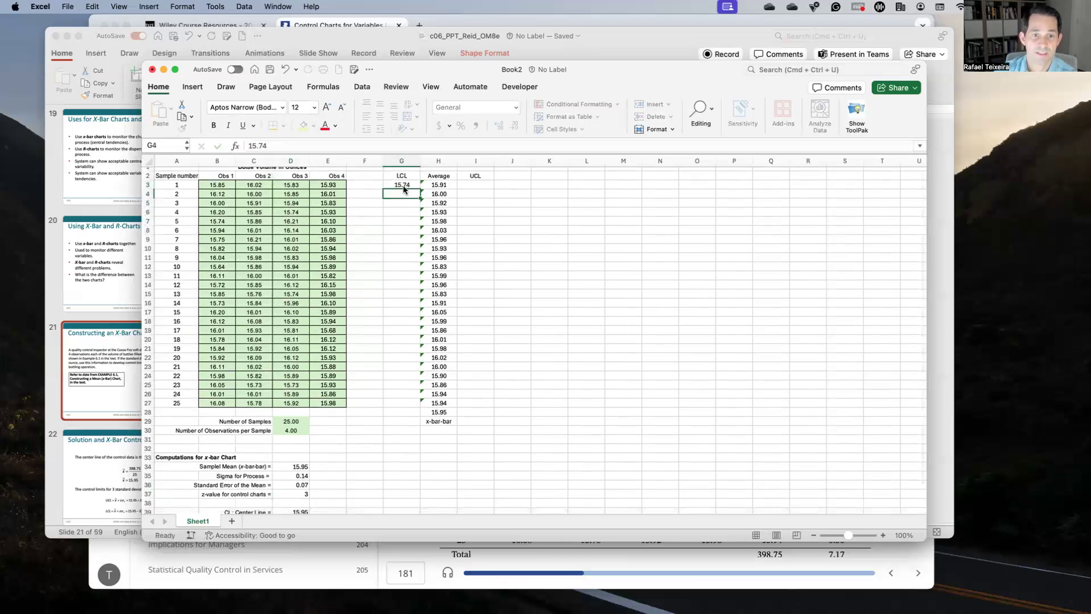
Fill 15.74 down the LCL column for all 25 samples and clear the extra values in G28 and G29
{"action": "left_click_drag", "start_coordinate": [414, 190], "coordinate": [412, 187]}
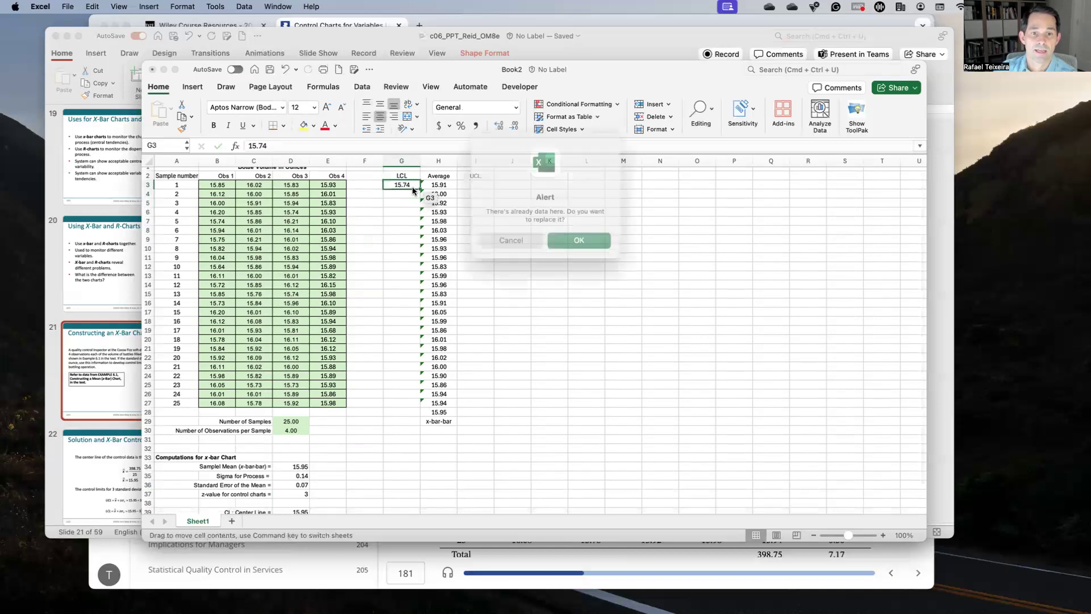
{"action": "left_click", "coordinate": [535, 241]}
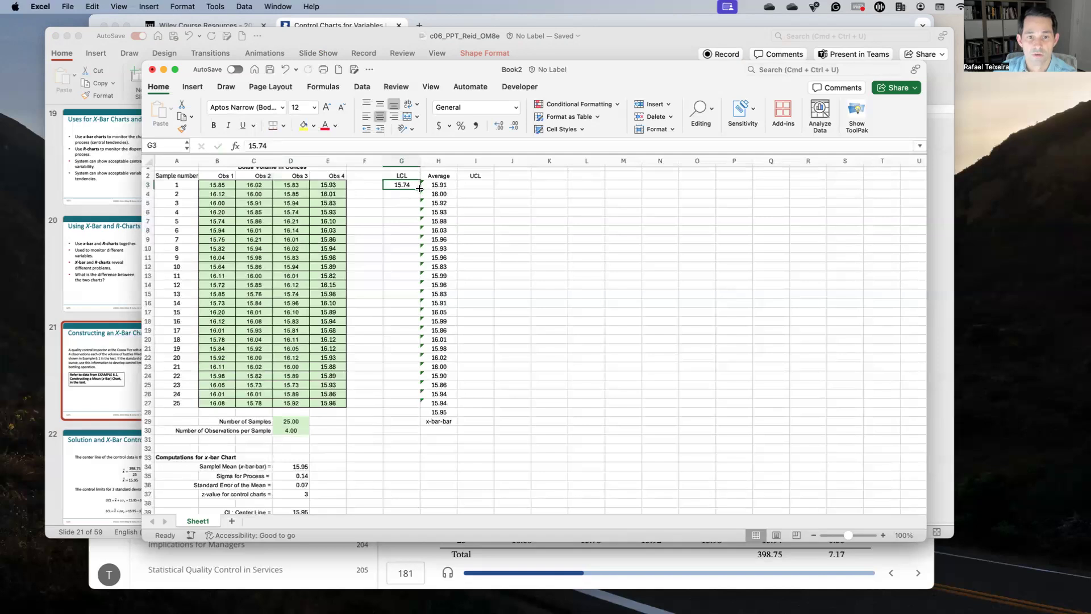
{"action": "double_click", "coordinate": [419, 189]}
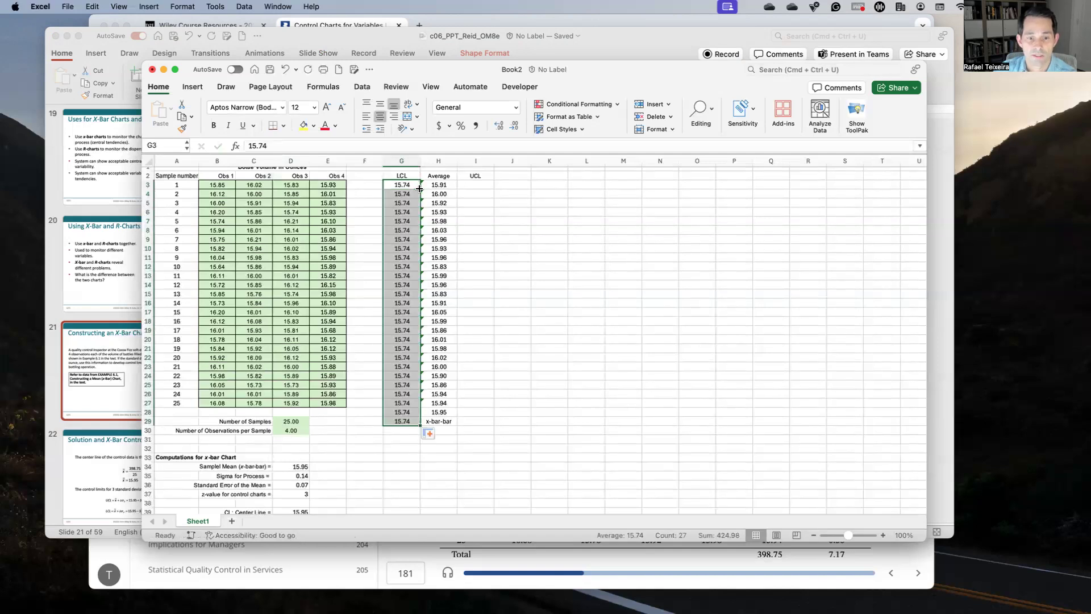
{"action": "left_click", "coordinate": [400, 422]}
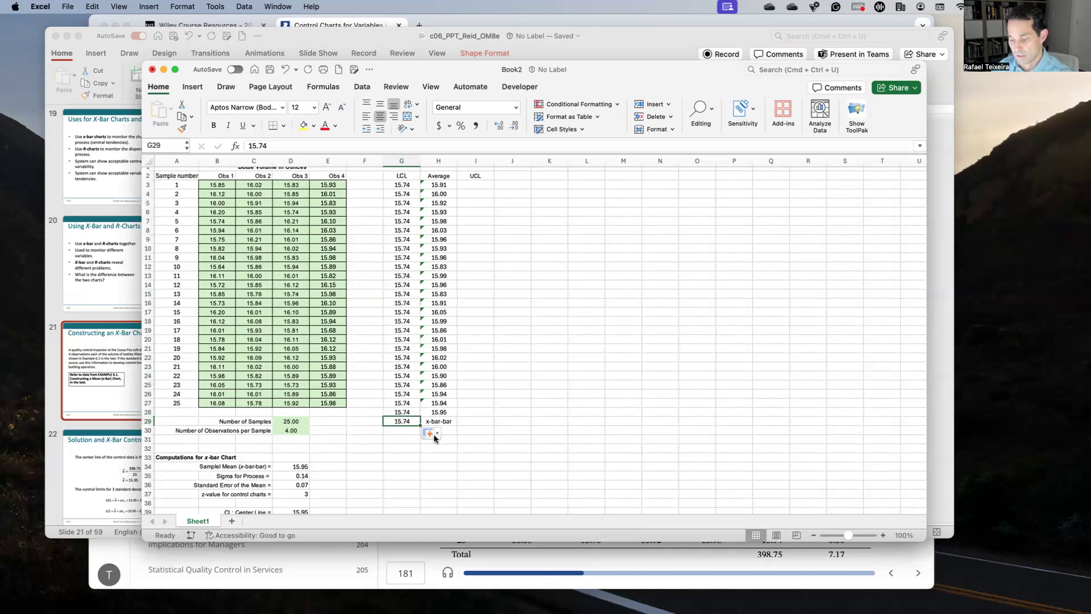
{"action": "key", "text": "Delete"}
{"action": "key", "text": "Up"}
{"action": "key", "text": "Delete"}
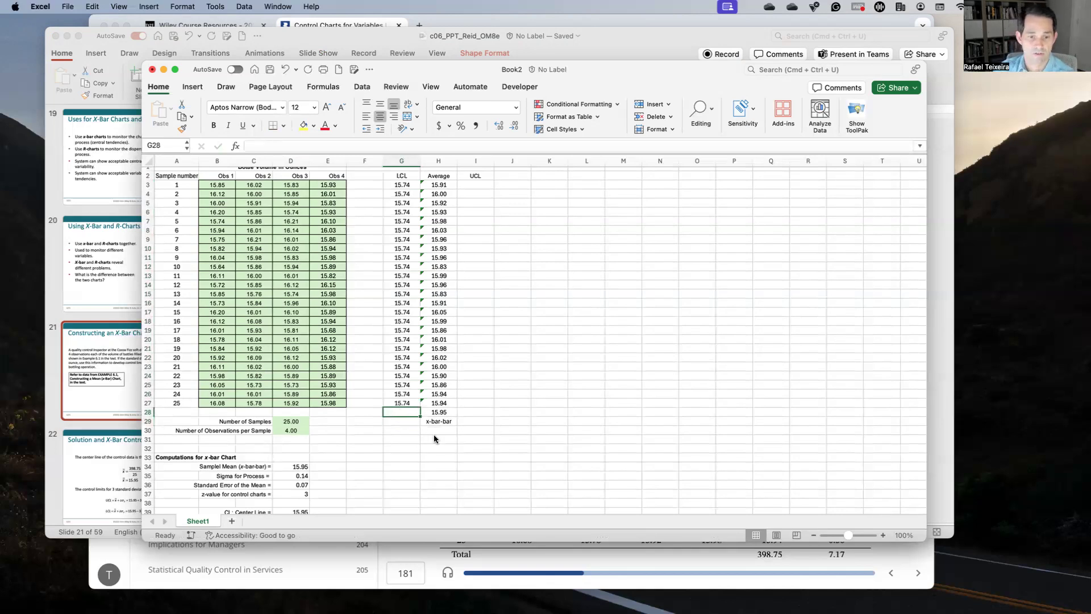
Enter 16.16 in I3 as the UCL value for the first sample
{"action": "scroll", "coordinate": [434, 434], "scroll_direction": "down", "scroll_amount": 3}
{"action": "scroll", "coordinate": [450, 416], "scroll_direction": "up", "scroll_amount": 2}
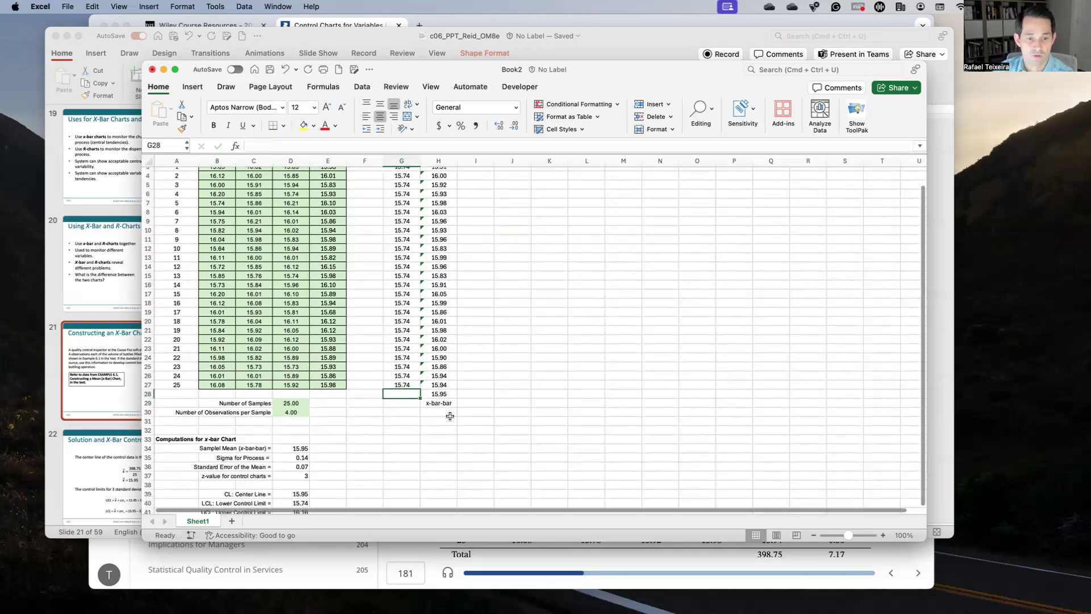
{"action": "scroll", "coordinate": [450, 416], "scroll_direction": "up", "scroll_amount": 2}
{"action": "left_click", "coordinate": [474, 180]}
{"action": "type", "text": "16."}
{"action": "key", "text": "Return"}
Fill 16.16 down the UCL column for all 25 samples and clear the extra values in I28 and I29
{"action": "left_click", "coordinate": [488, 183]}
{"action": "left_click_drag", "start_coordinate": [493, 184], "coordinate": [495, 422]}
{"action": "left_click", "coordinate": [480, 410]}
{"action": "key", "text": "Delete"}
{"action": "key", "text": "Down"}
{"action": "key", "text": "Delete"}
{"action": "scroll", "coordinate": [517, 412], "scroll_direction": "up", "scroll_amount": 1}
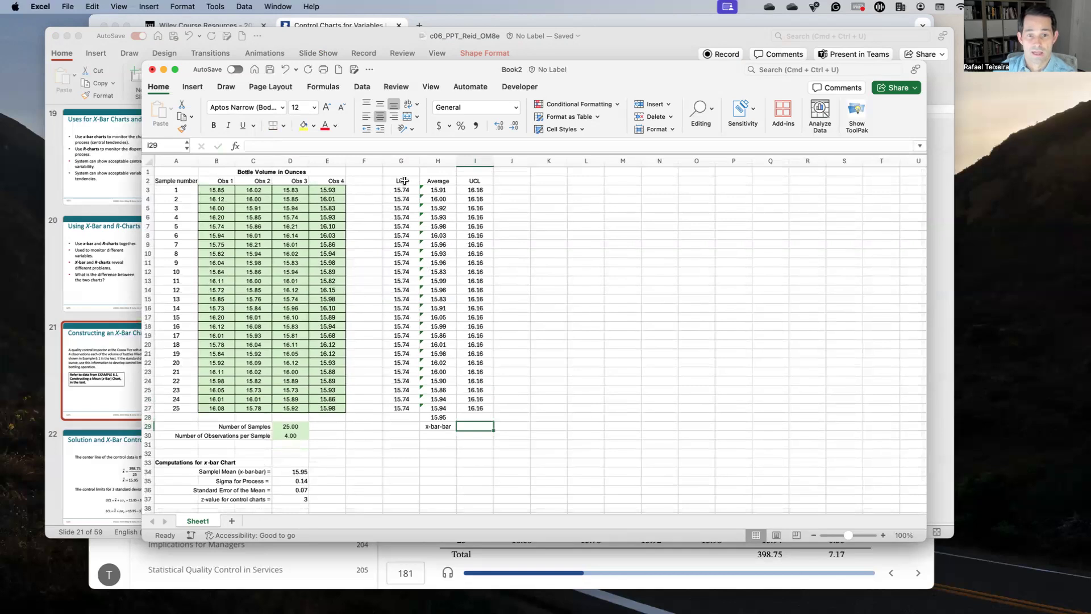
Insert a line chart of the LCL, Average and UCL data in G2:I27, then place and enlarge it beside the columns
{"action": "left_click_drag", "start_coordinate": [407, 179], "coordinate": [475, 406]}
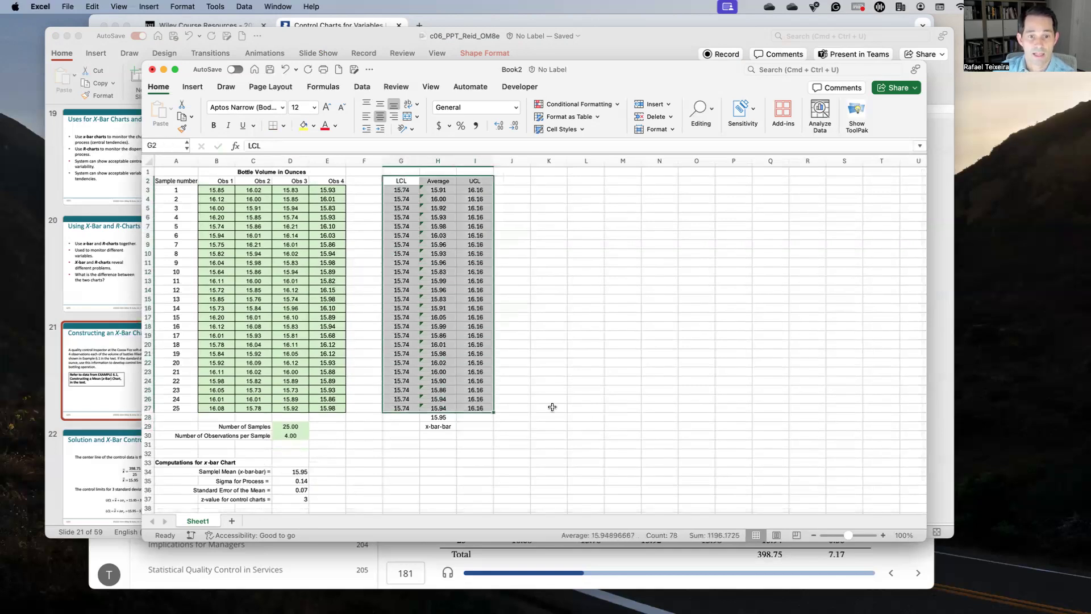
{"action": "left_click", "coordinate": [193, 87]}
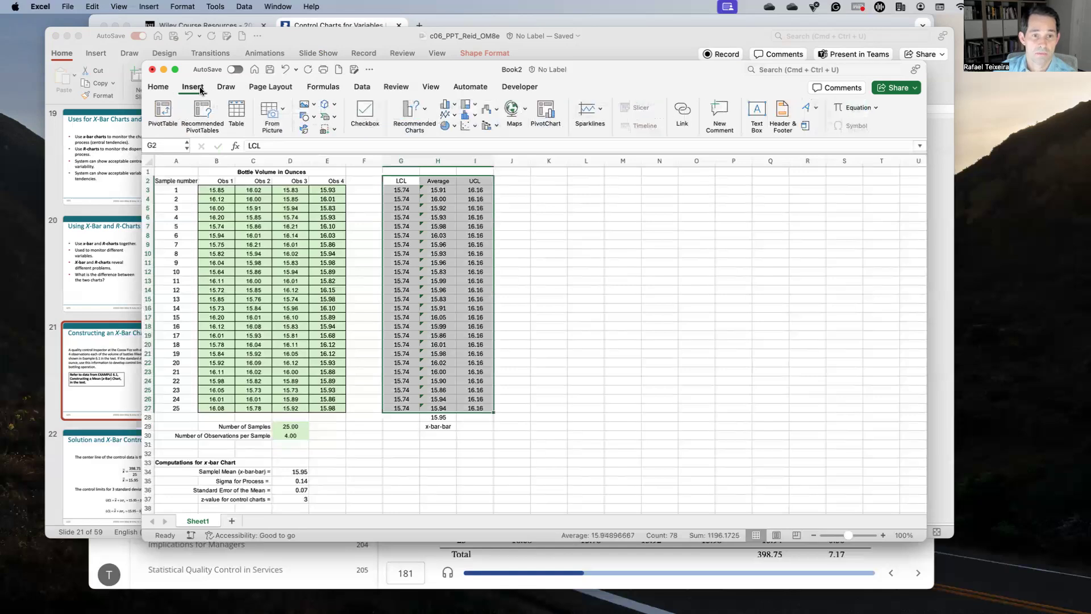
{"action": "left_click", "coordinate": [424, 112]}
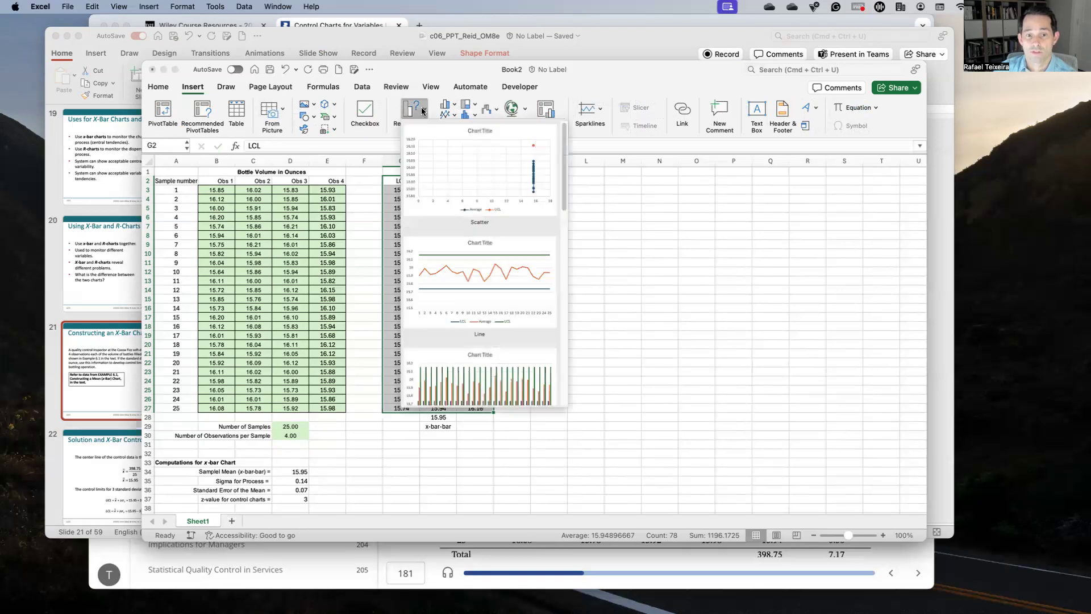
{"action": "left_click", "coordinate": [464, 277]}
{"action": "left_click_drag", "start_coordinate": [566, 290], "coordinate": [644, 201]}
{"action": "left_click_drag", "start_coordinate": [721, 312], "coordinate": [790, 370]}
{"action": "key", "text": "ctrl+Up"}
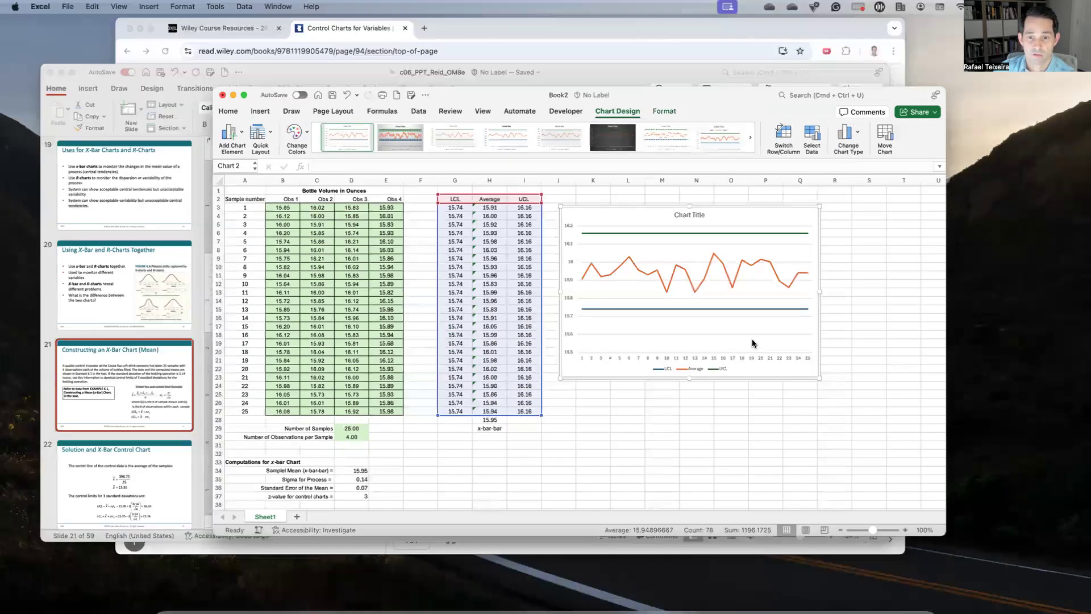
{"action": "key", "text": "ctrl+Up"}
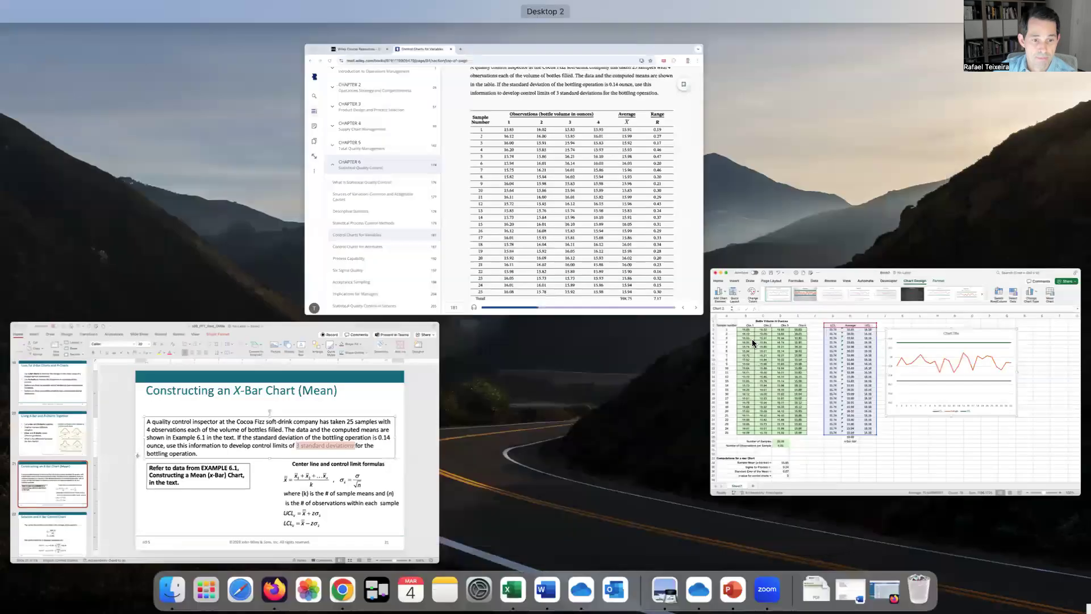
{"action": "left_click", "coordinate": [869, 362]}
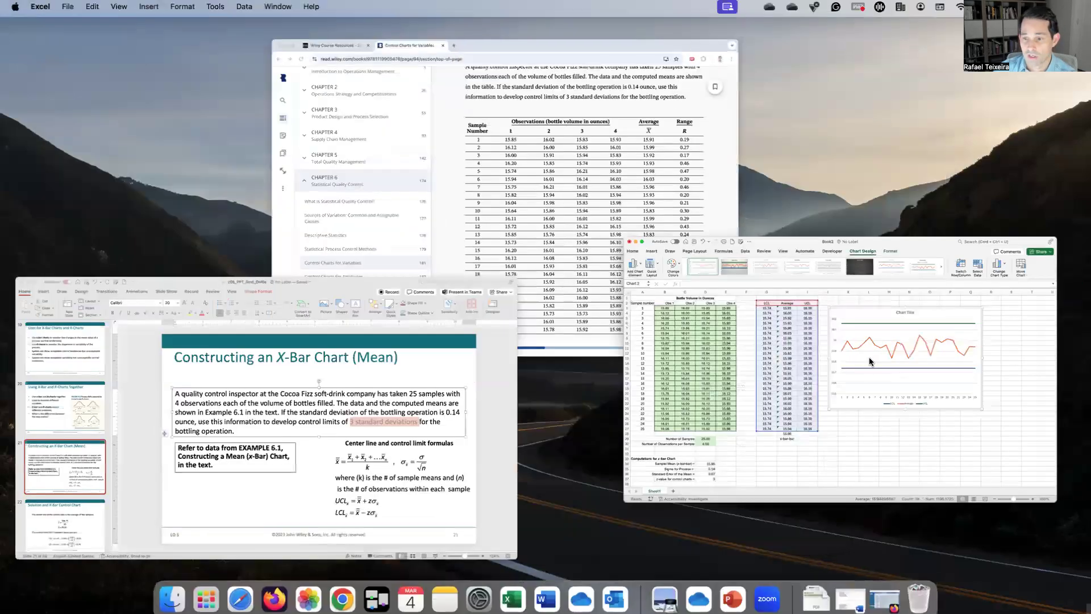
Change the chart title to "X-bar chart"
{"action": "double_click", "coordinate": [651, 197]}
{"action": "triple_click", "coordinate": [651, 198]}
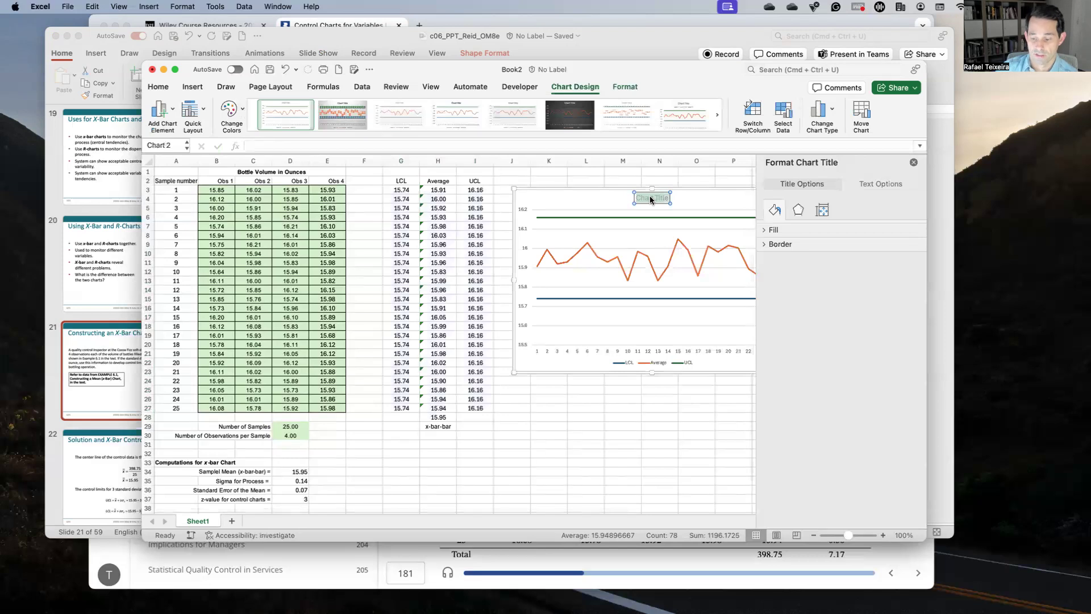
{"action": "type", "text": "X-bar"}
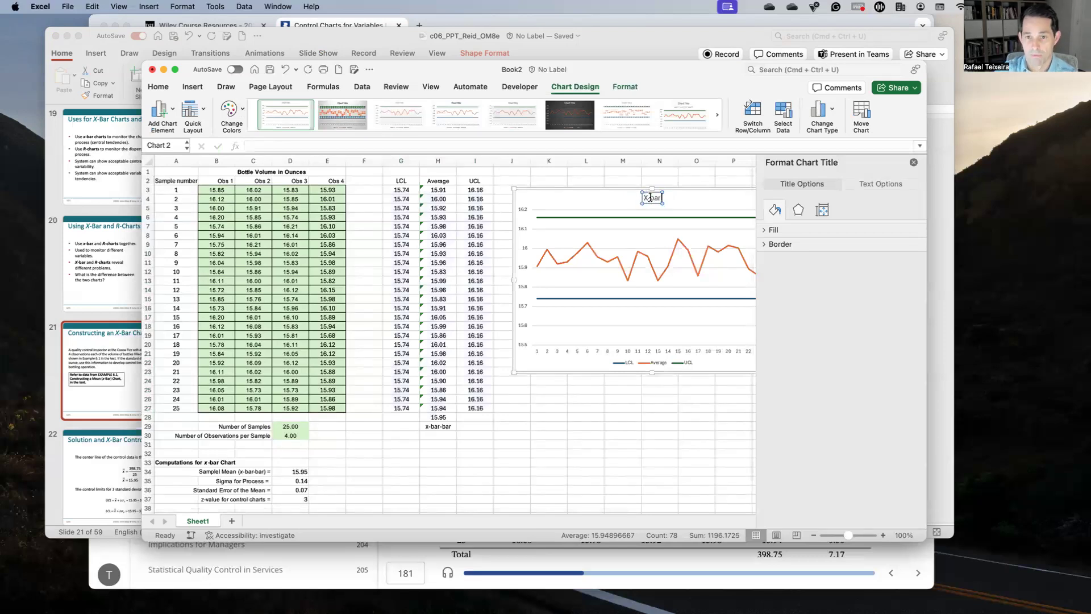
{"action": "type", "text": " chart"}
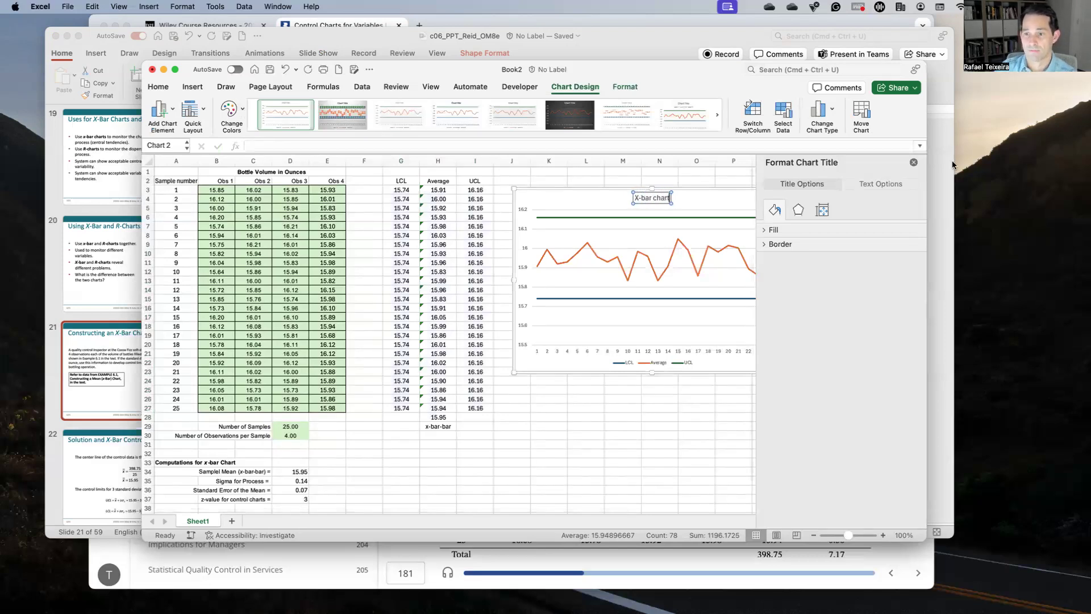
Close the chart title formatting options and deselect the X-bar chart
{"action": "left_click", "coordinate": [913, 162]}
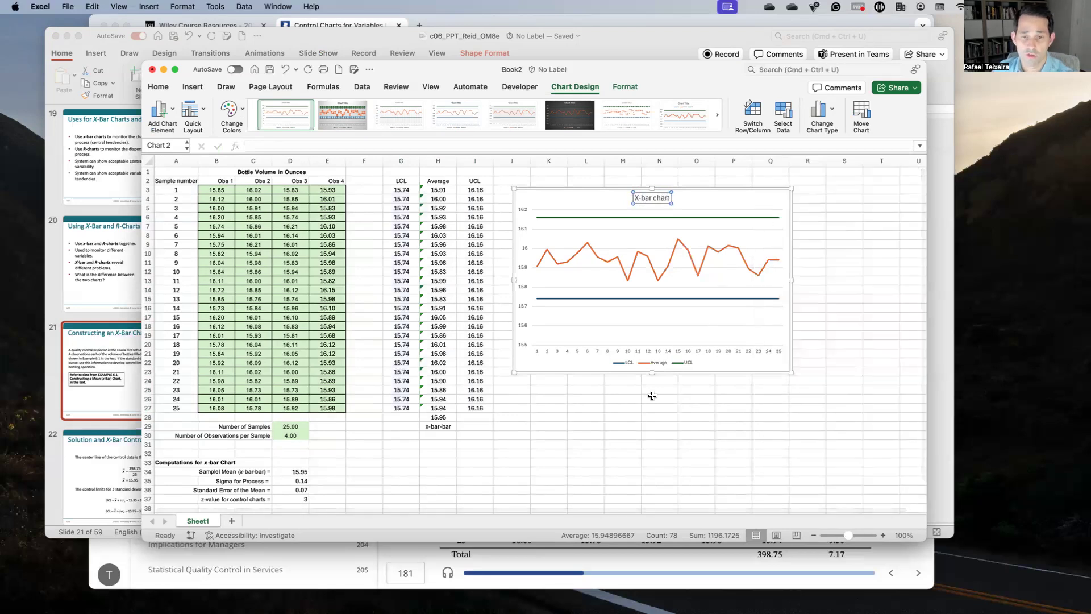
{"action": "left_click", "coordinate": [630, 407]}
Try several preset chart styles on the X-bar chart, including ones with data labels on every point
{"action": "left_click", "coordinate": [629, 280]}
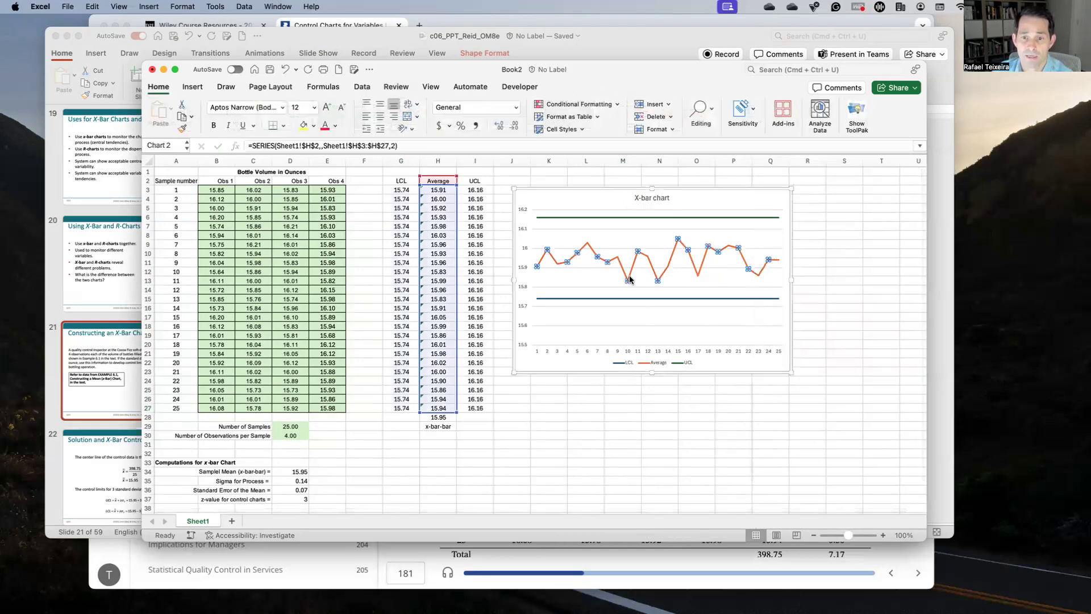
{"action": "left_click", "coordinate": [632, 292]}
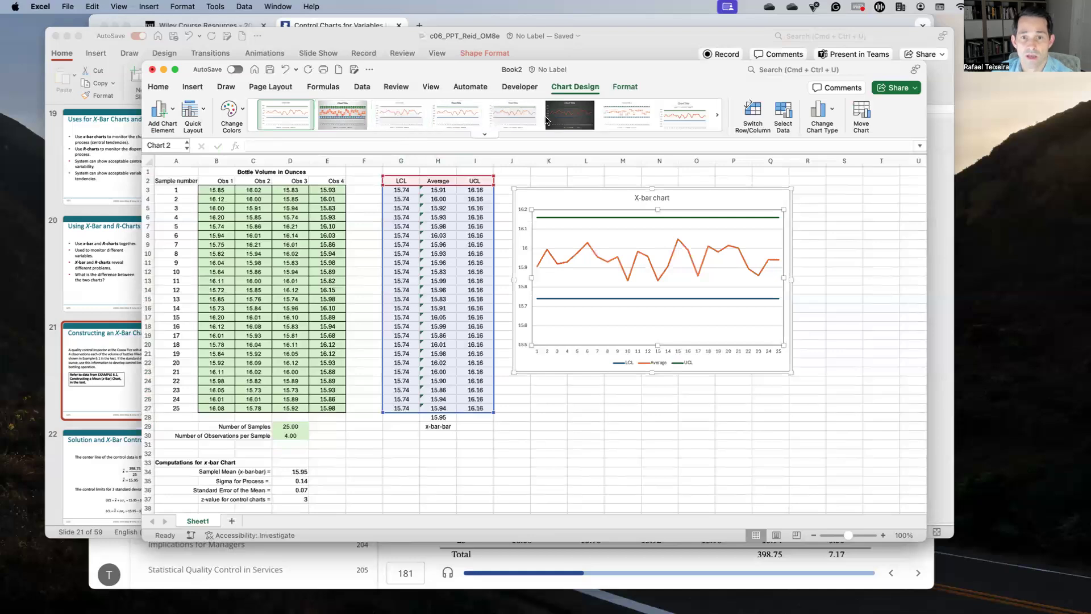
{"action": "left_click", "coordinate": [619, 119]}
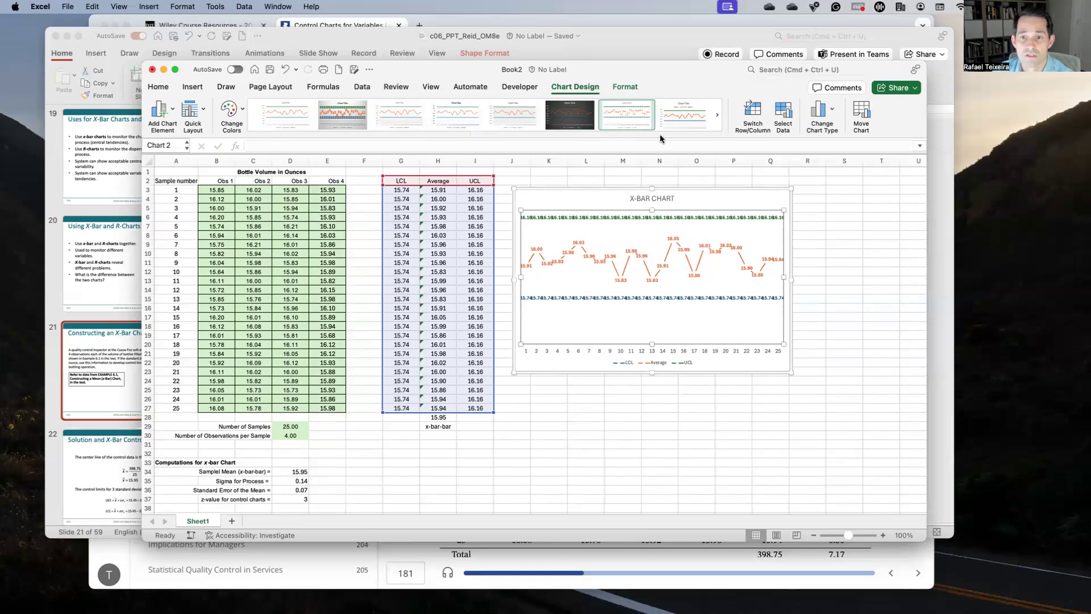
{"action": "left_click", "coordinate": [674, 111]}
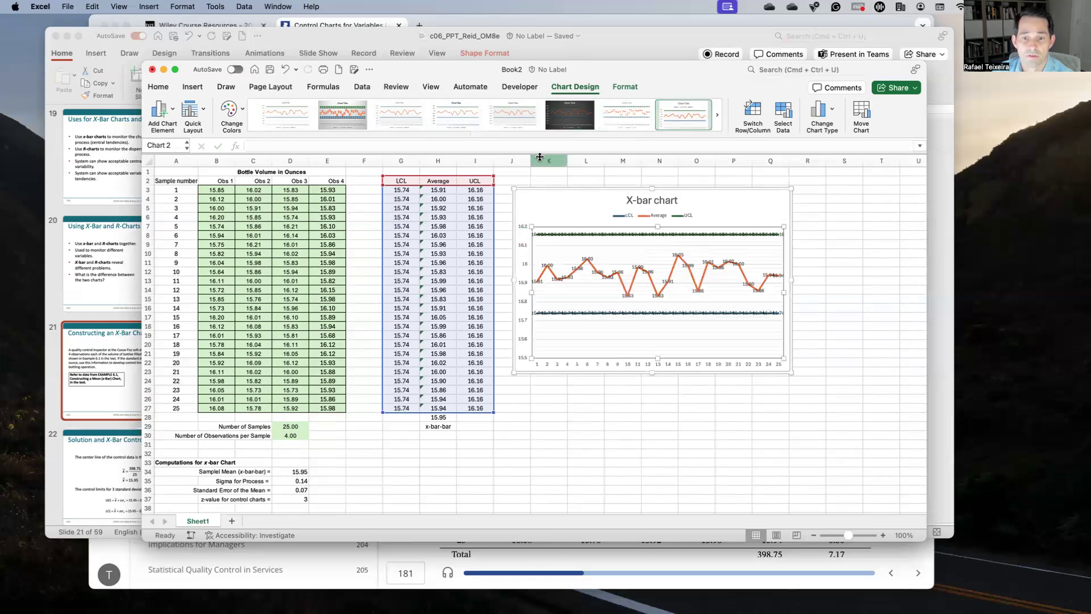
{"action": "left_click", "coordinate": [298, 112]}
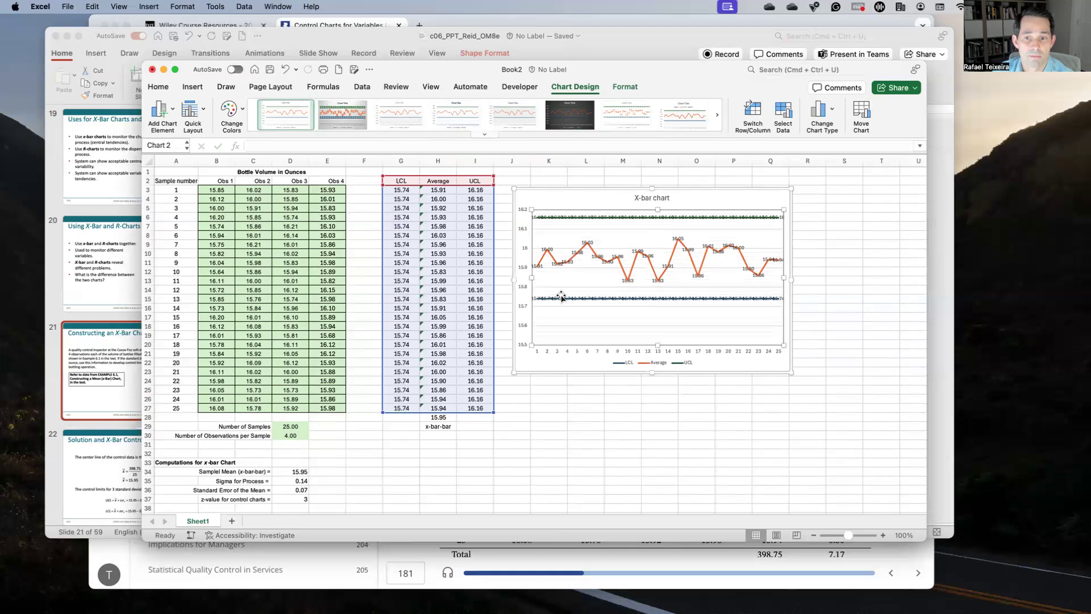
{"action": "left_click", "coordinate": [405, 111]}
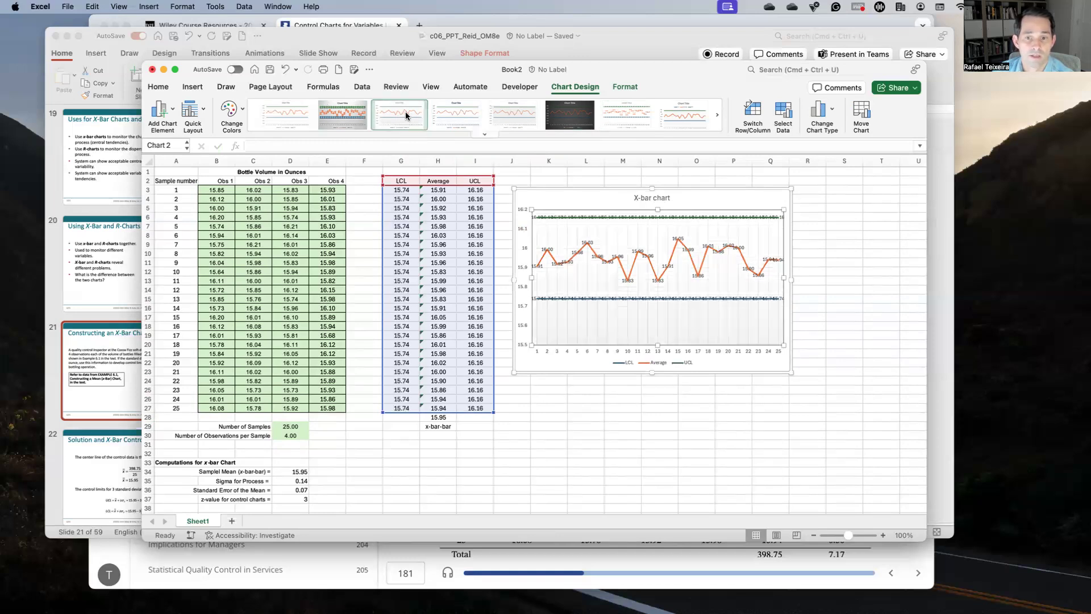
{"action": "left_click", "coordinate": [471, 119]}
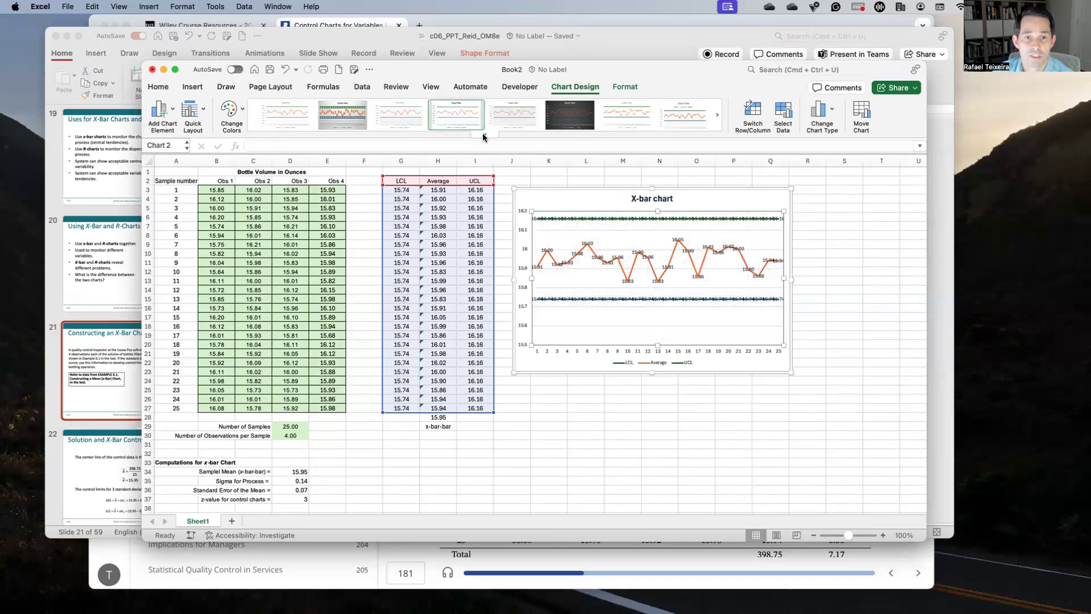
{"action": "left_click", "coordinate": [484, 136]}
{"action": "left_click", "coordinate": [363, 168]}
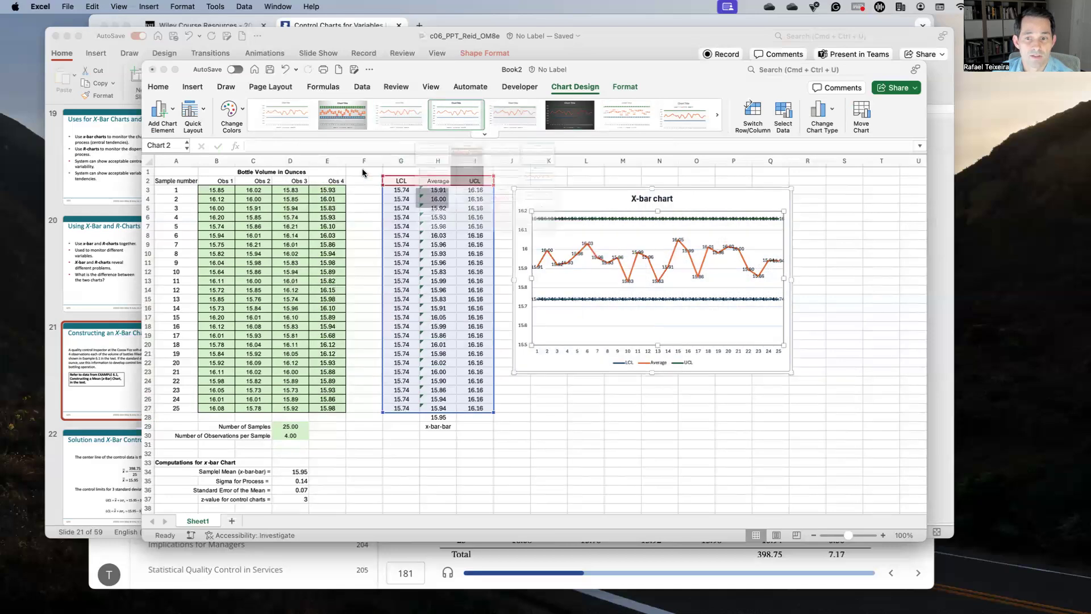
Undo the chart style changes to restore the X-bar chart's original plain line style
{"action": "key", "text": "super+z"}
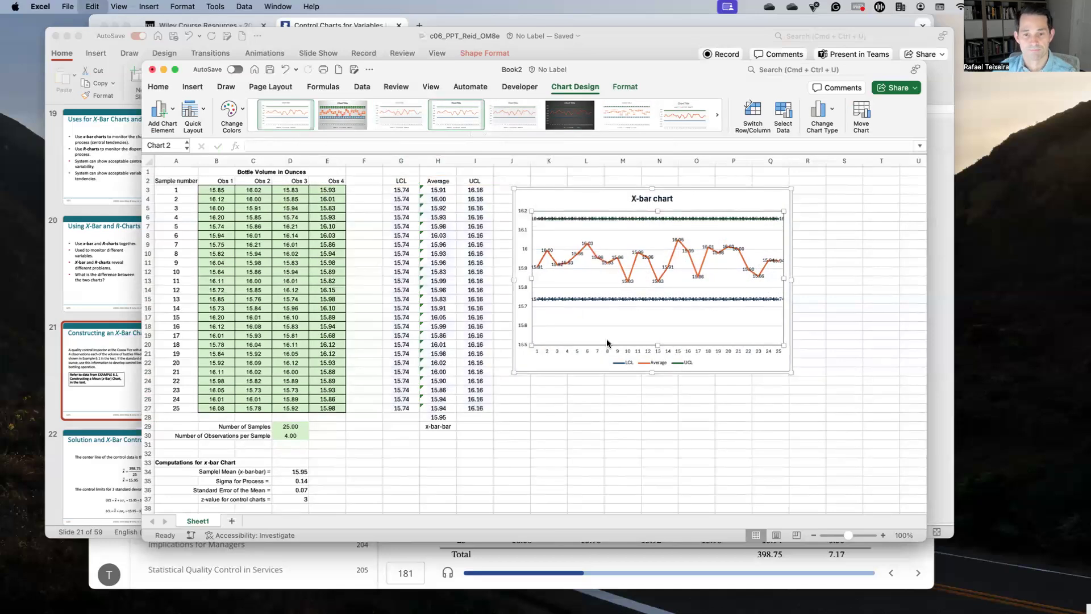
{"action": "key", "text": "super+z"}
{"action": "key", "text": "super+z"}
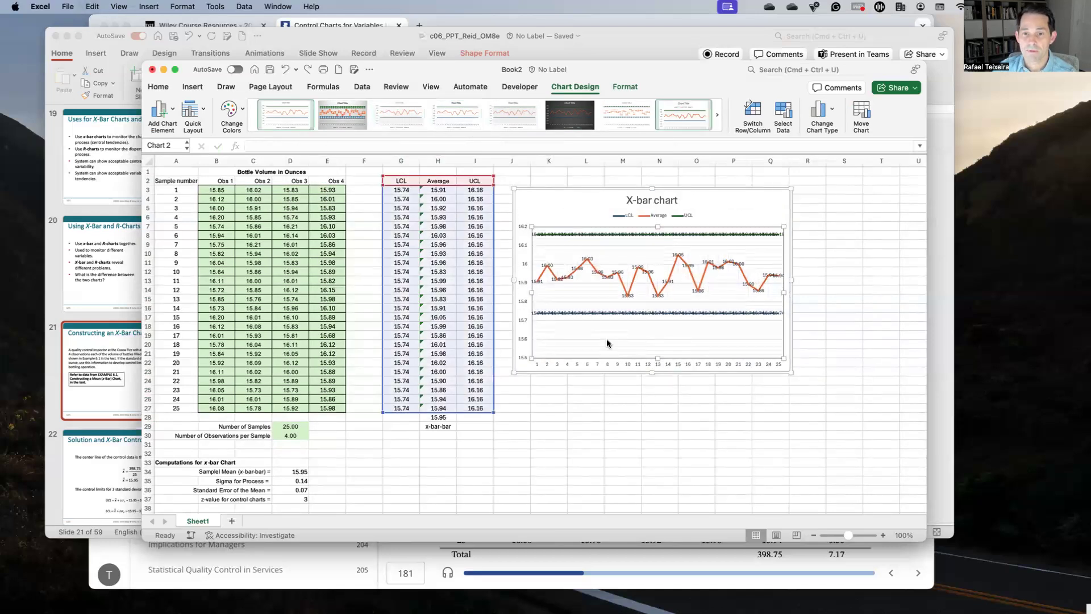
{"action": "key", "text": "super+z"}
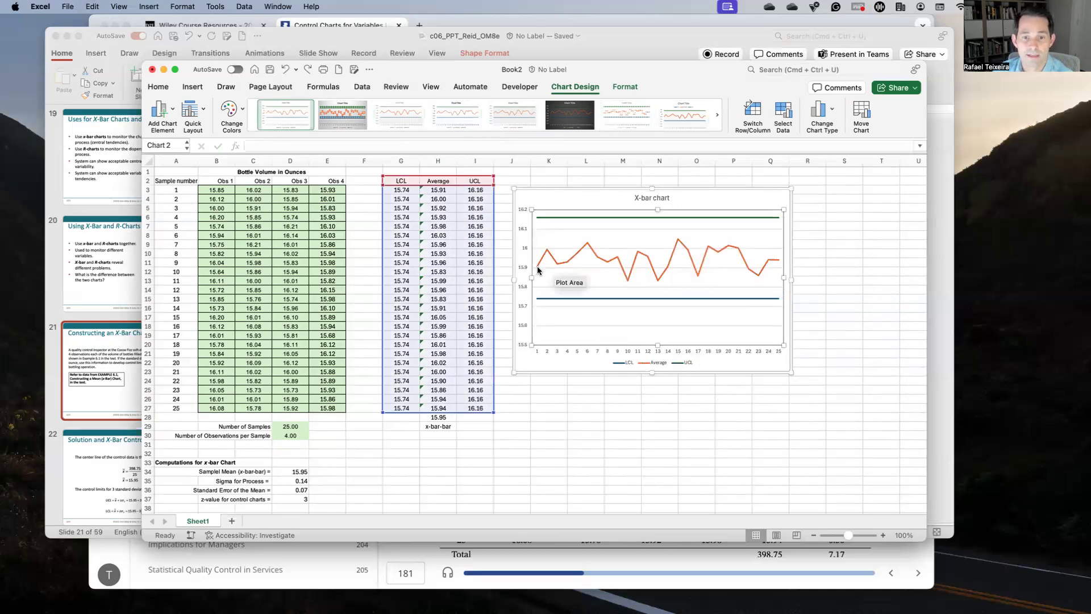
Examine the sample averages plotted against the LCL and UCL lines, and check the z-value in D37 behind the limits
{"action": "mouse_move", "coordinate": [545, 253]}
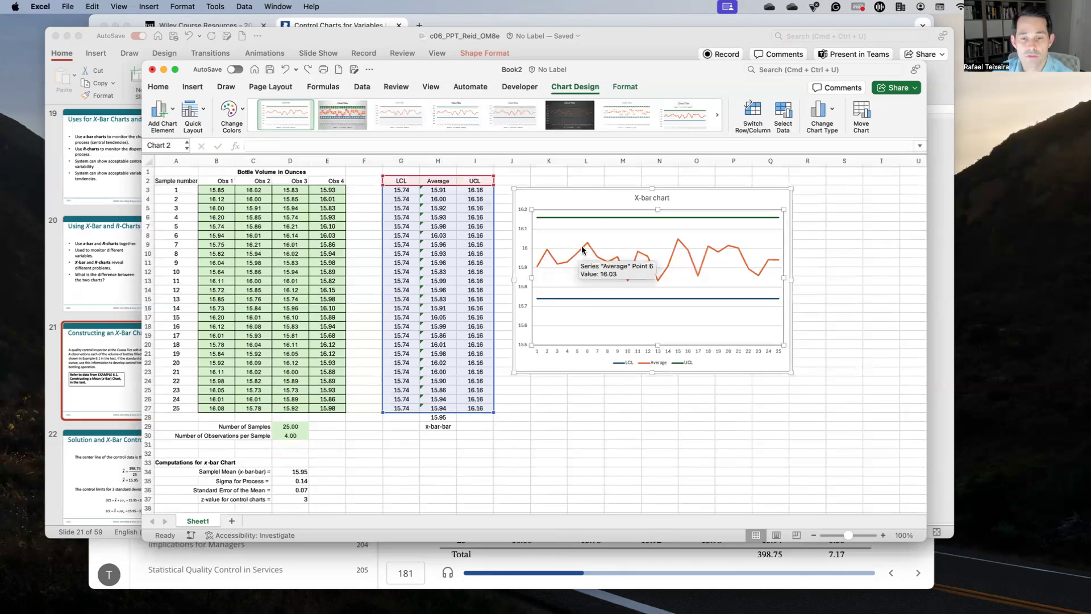
{"action": "mouse_move", "coordinate": [615, 258]}
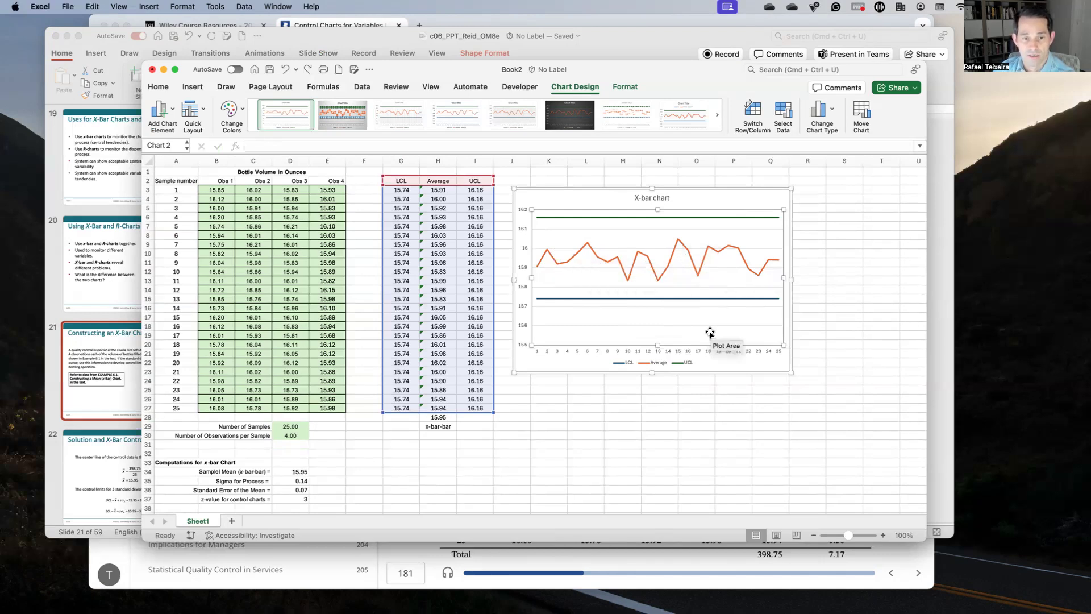
{"action": "scroll", "coordinate": [337, 440], "scroll_direction": "down", "scroll_amount": 3}
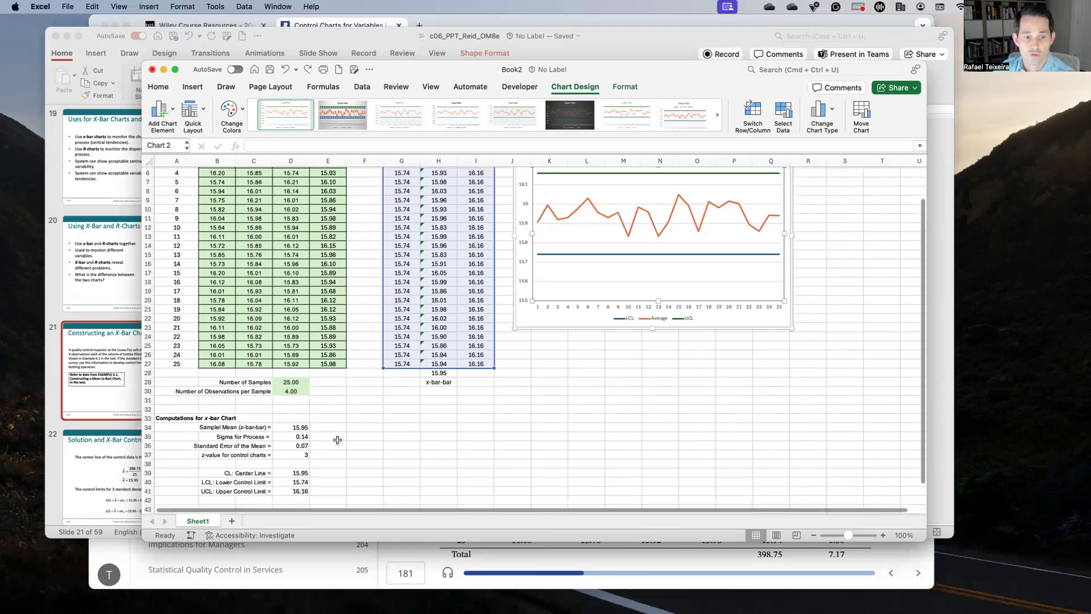
{"action": "left_click", "coordinate": [286, 453]}
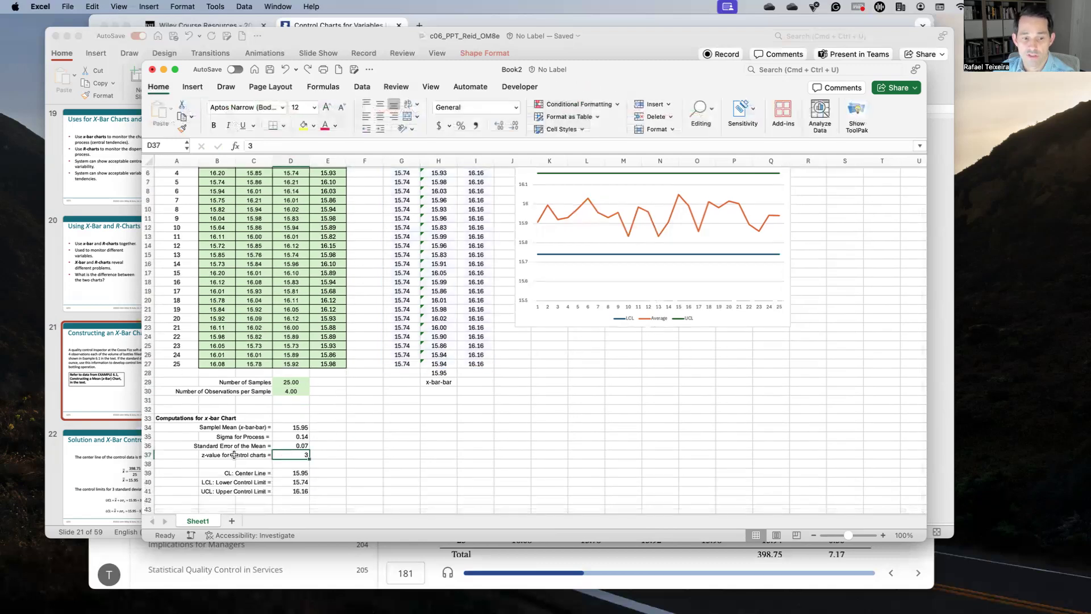
{"action": "scroll", "coordinate": [376, 449], "scroll_direction": "up", "scroll_amount": 2}
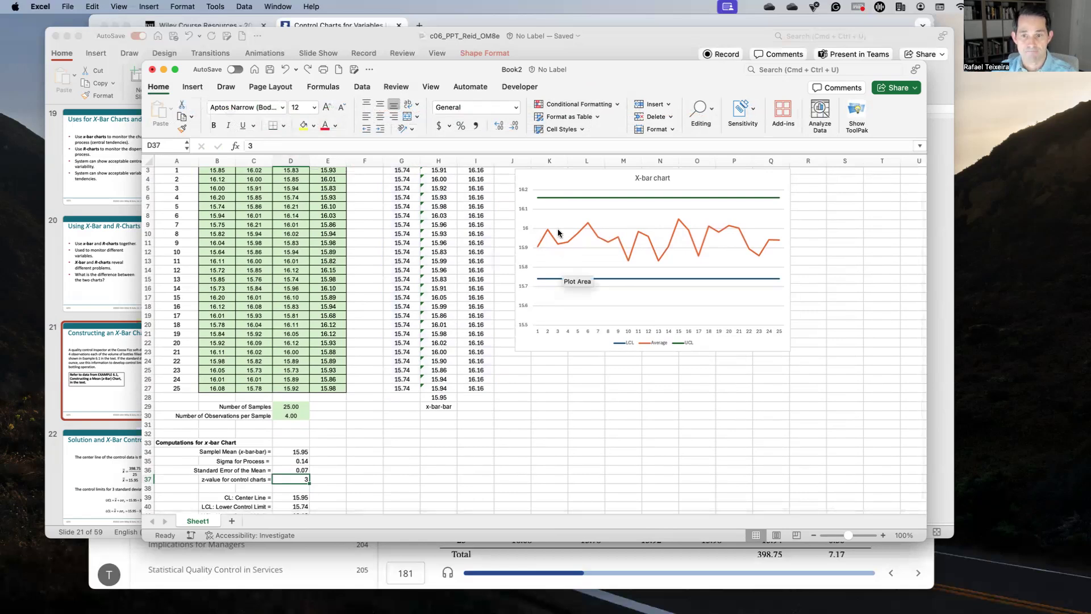
{"action": "mouse_move", "coordinate": [548, 229]}
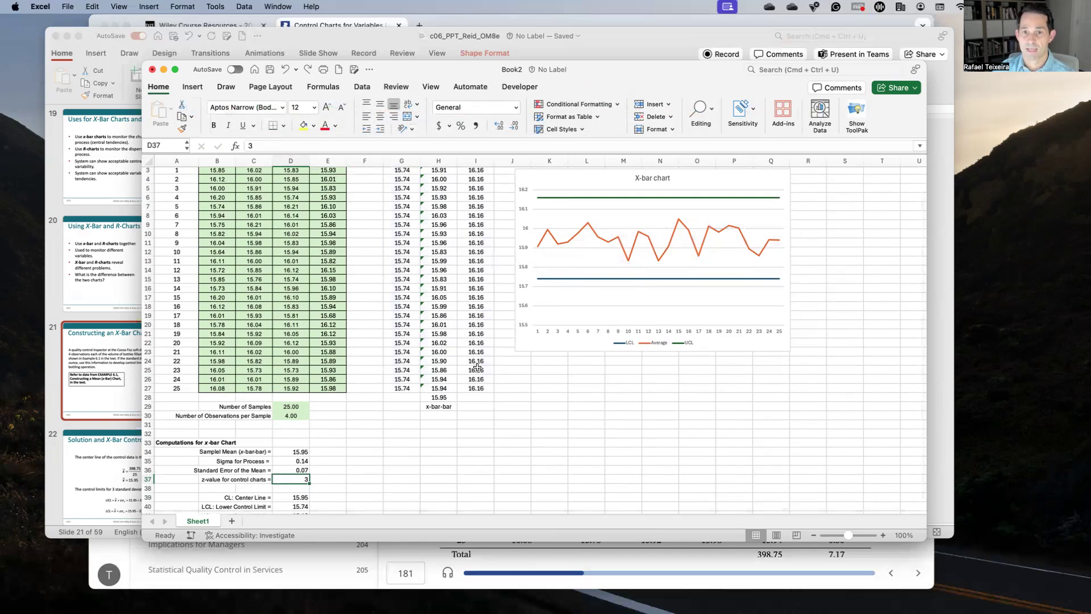
{"action": "scroll", "coordinate": [639, 387], "scroll_direction": "up", "scroll_amount": 2}
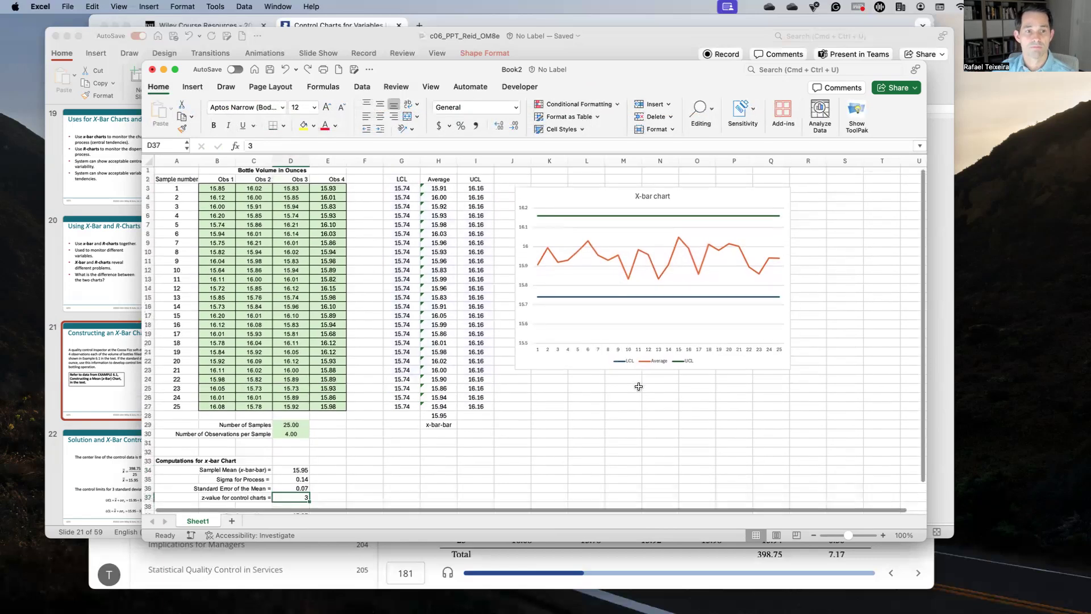